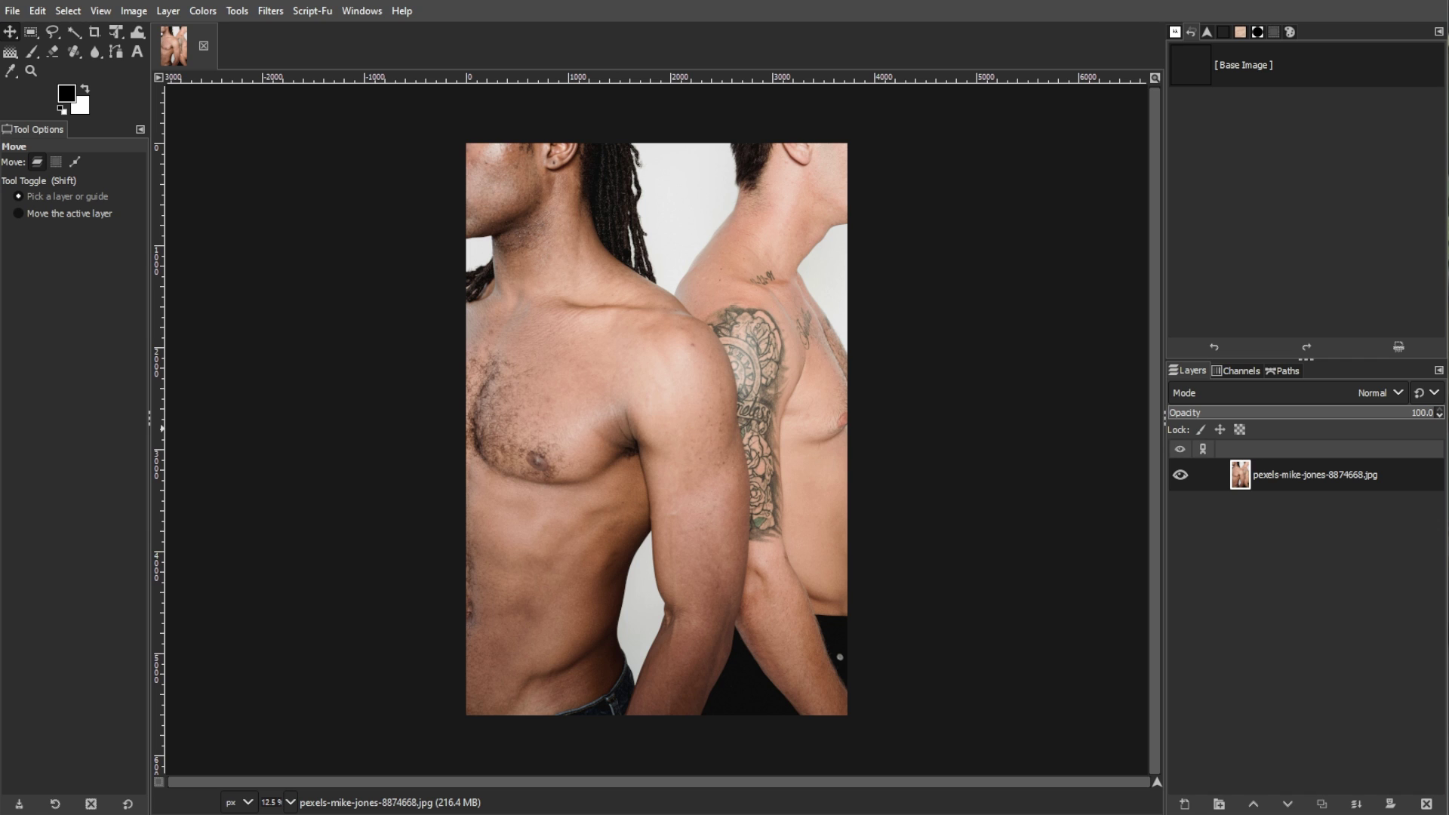
Add tattoo_1.jpg as a new layer above the arm photo.
{"action": "left_click", "coordinate": [13, 12]}
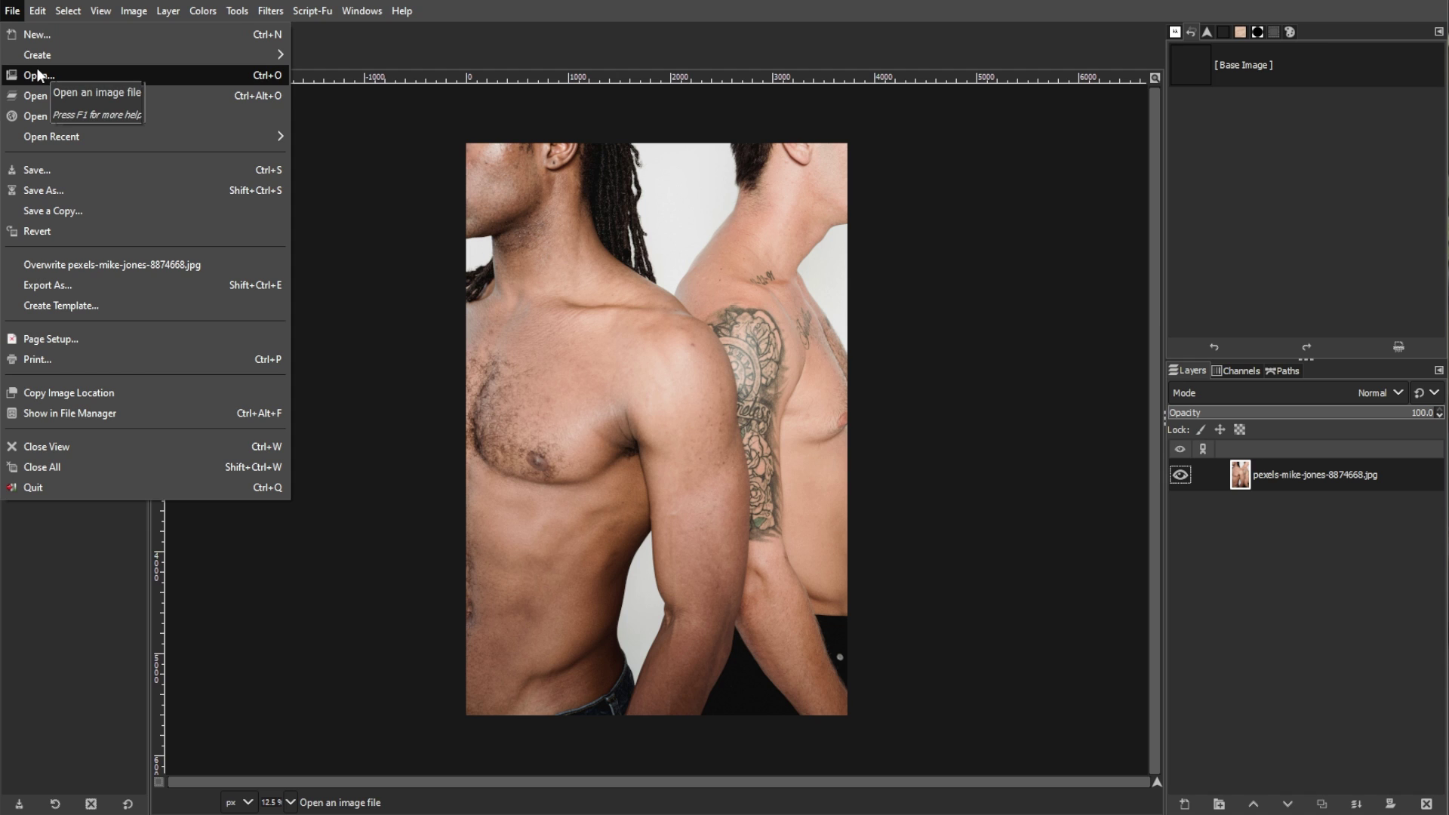
{"action": "left_click", "coordinate": [46, 574]}
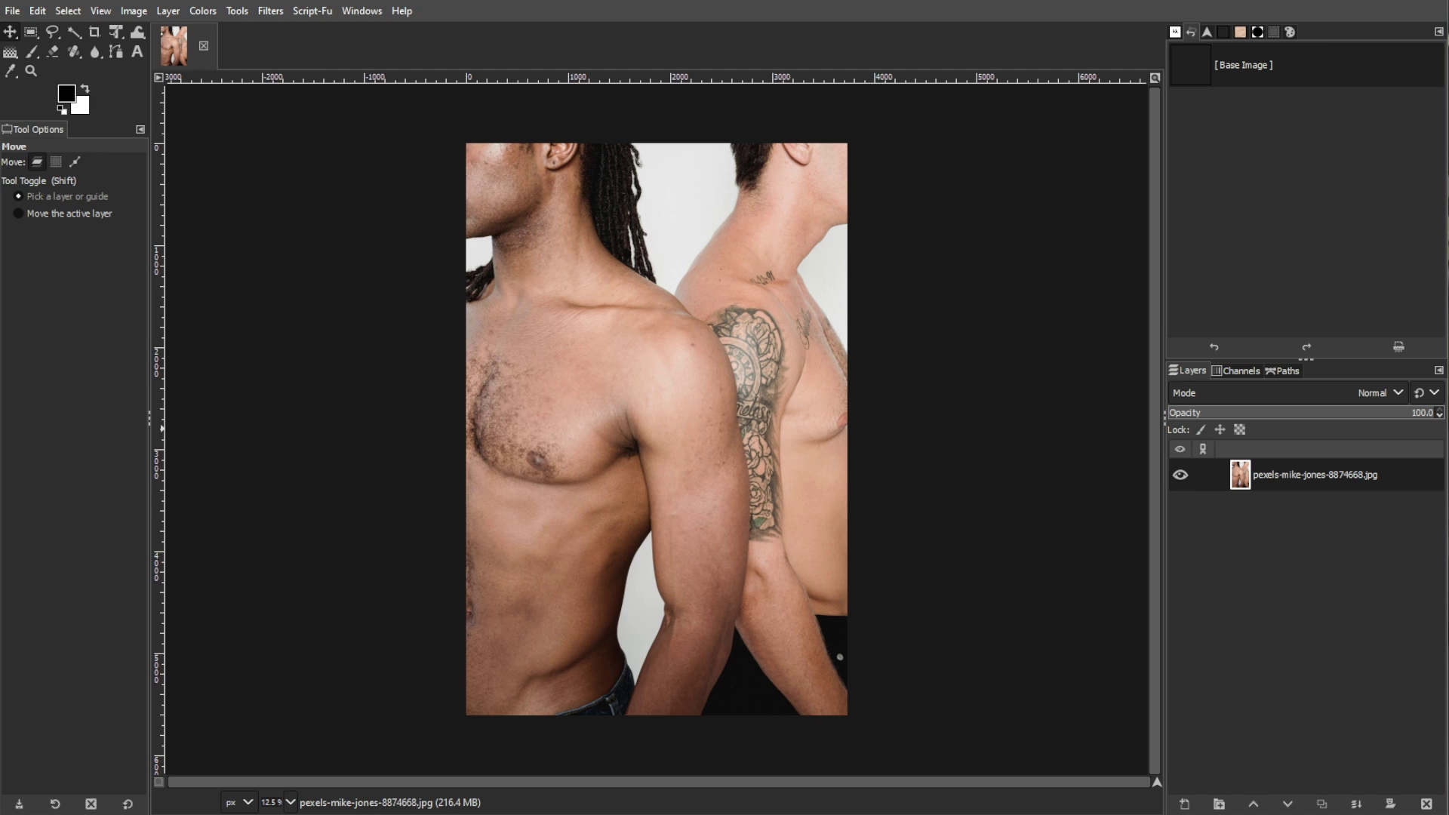
{"action": "left_click", "coordinate": [12, 10]}
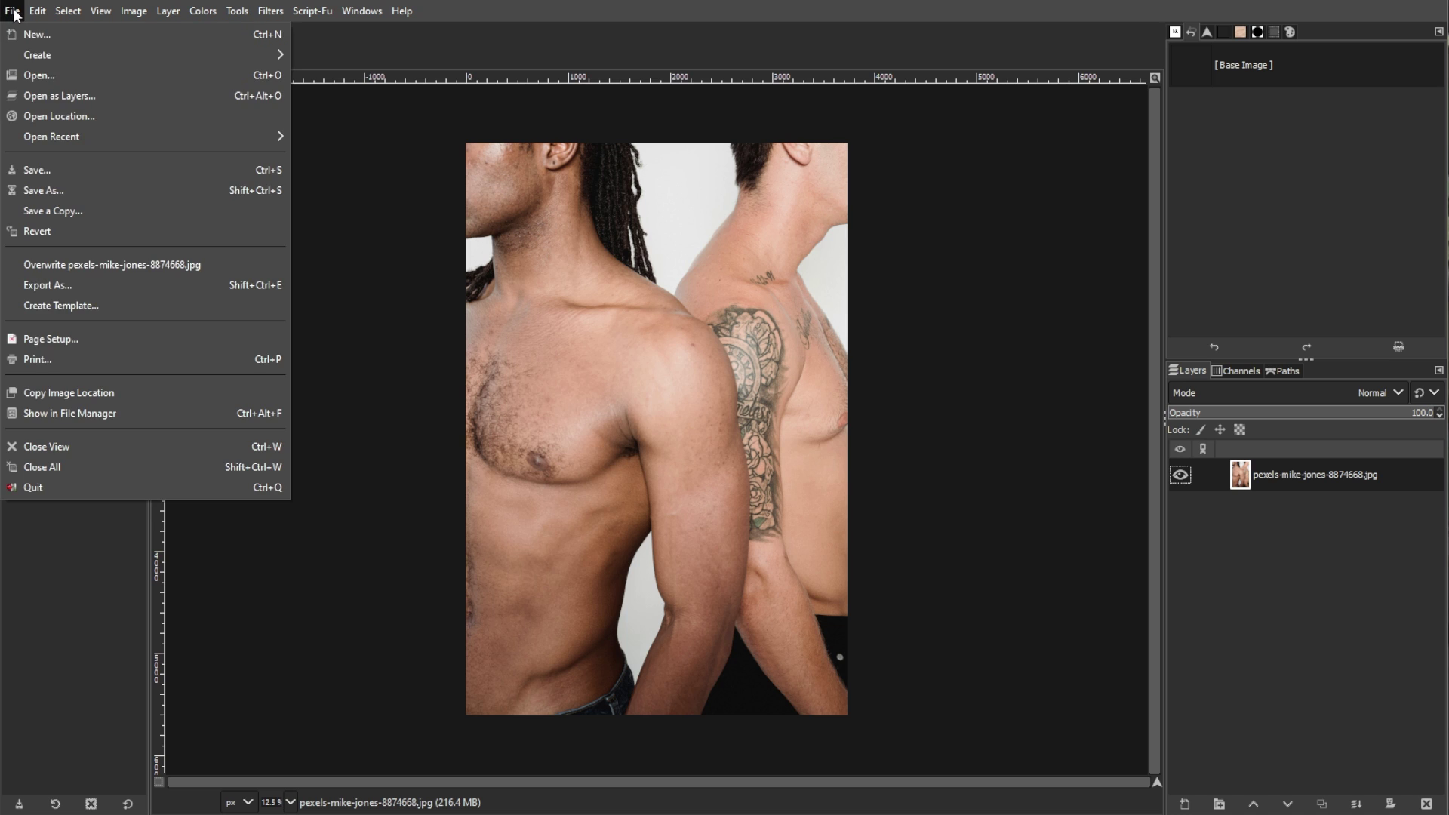
{"action": "left_click", "coordinate": [47, 90]}
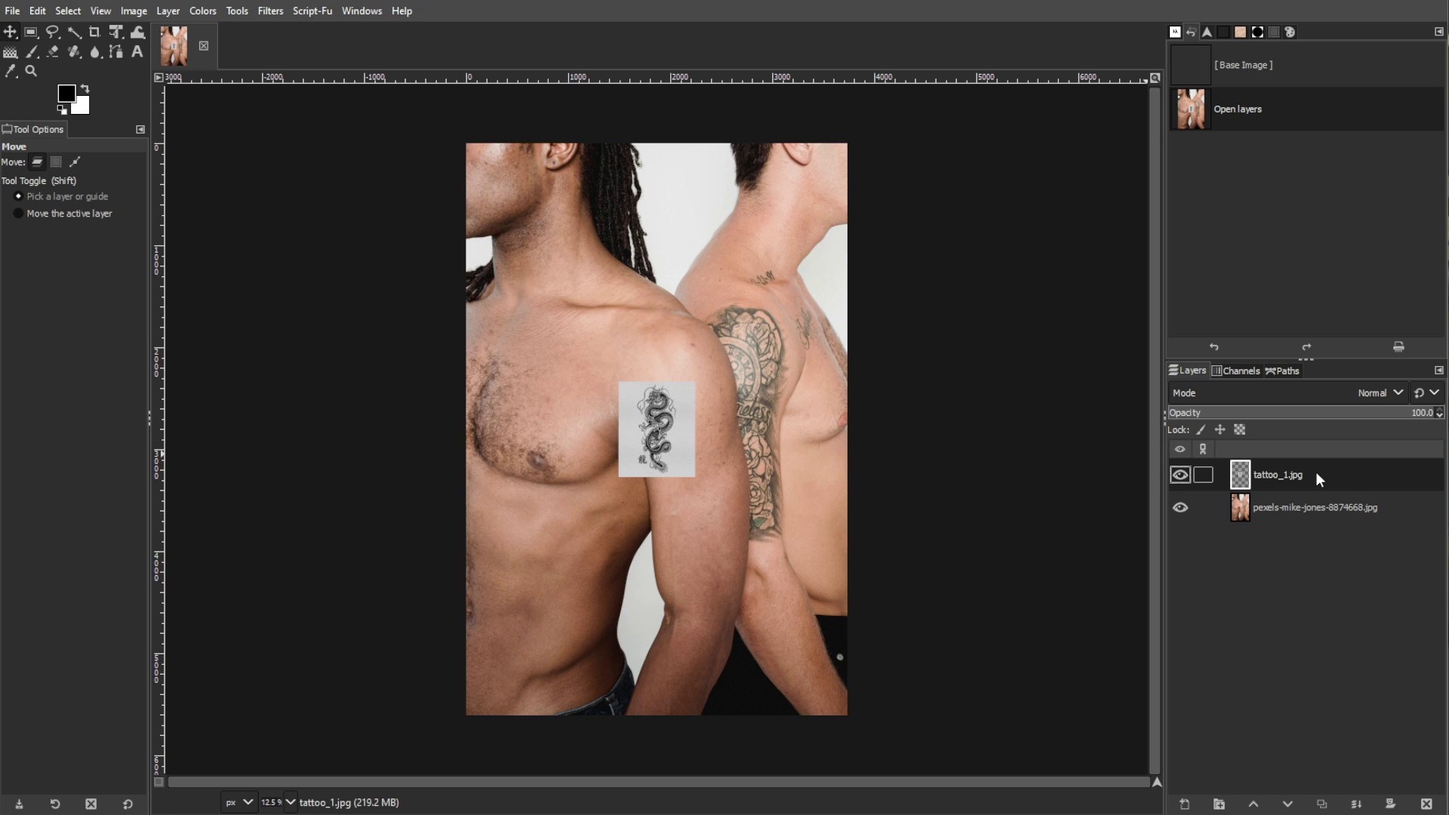
{"action": "left_click_drag", "start_coordinate": [121, 30], "coordinate": [174, 75]}
Enlarge the tattoo layer to 1877 × 2346 px and move it onto the upper arm.
{"action": "left_click", "coordinate": [679, 434]}
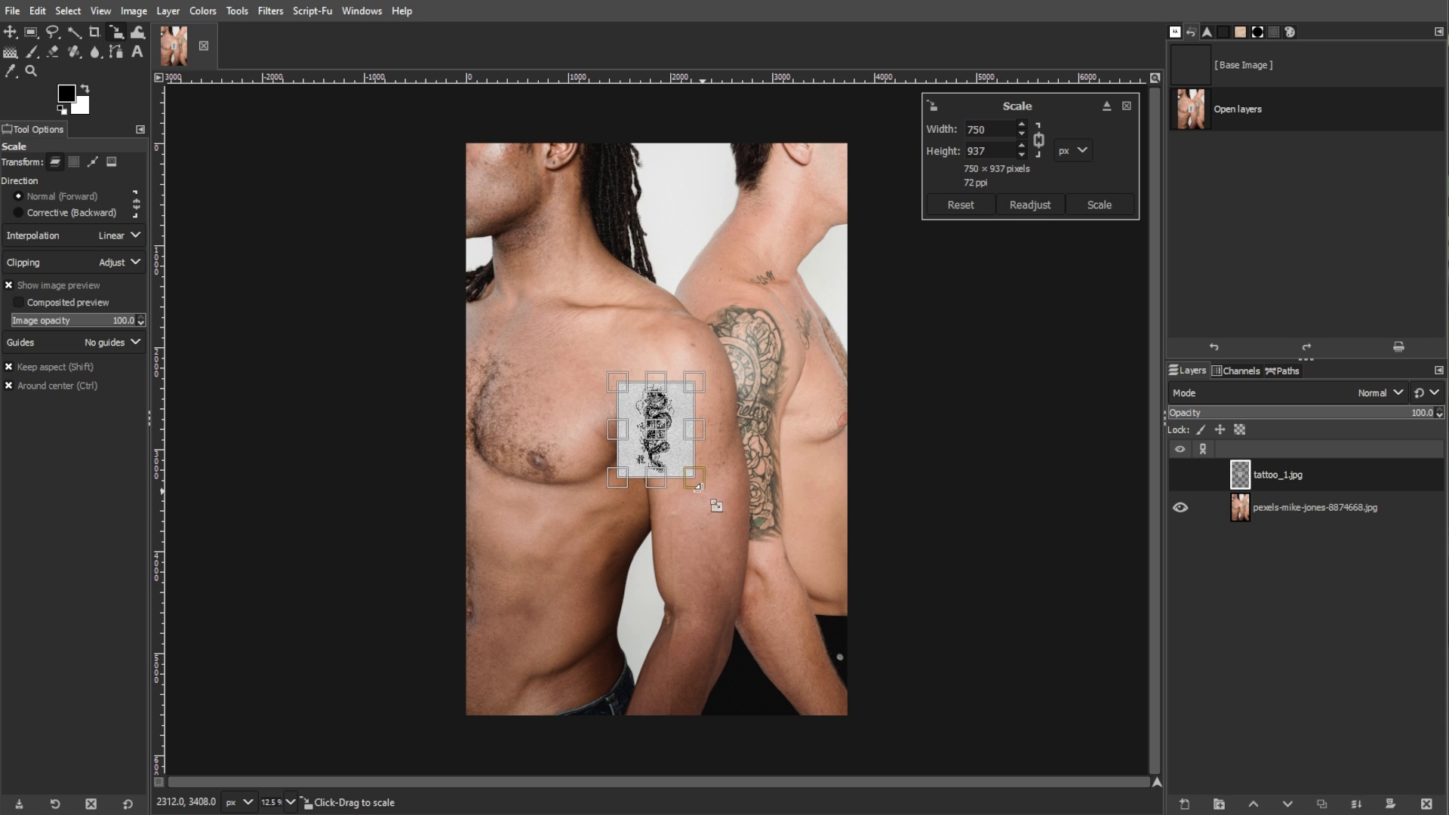
{"action": "left_click_drag", "start_coordinate": [711, 501], "coordinate": [852, 595]}
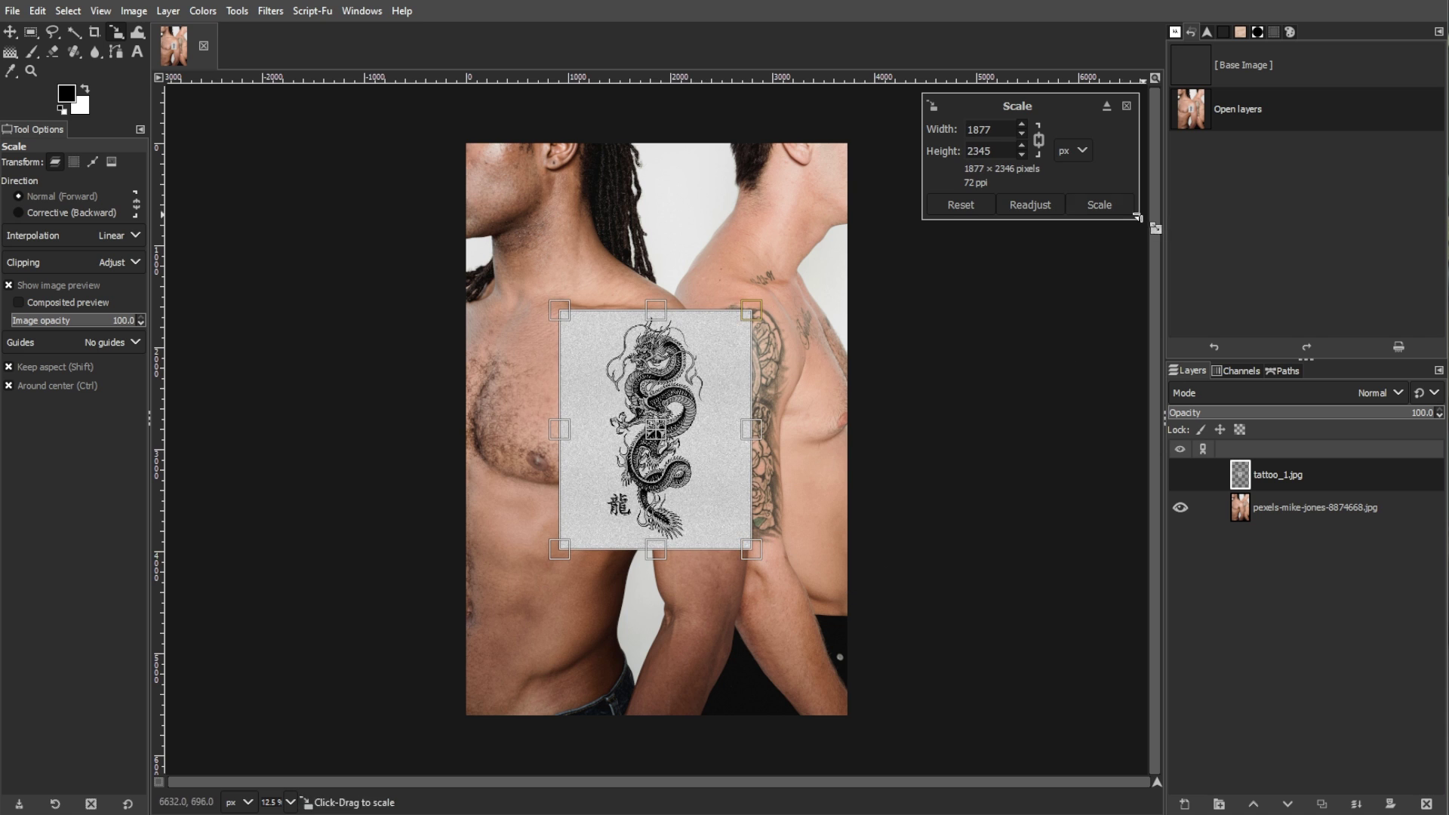
{"action": "left_click", "coordinate": [1099, 204]}
{"action": "left_click", "coordinate": [10, 32]}
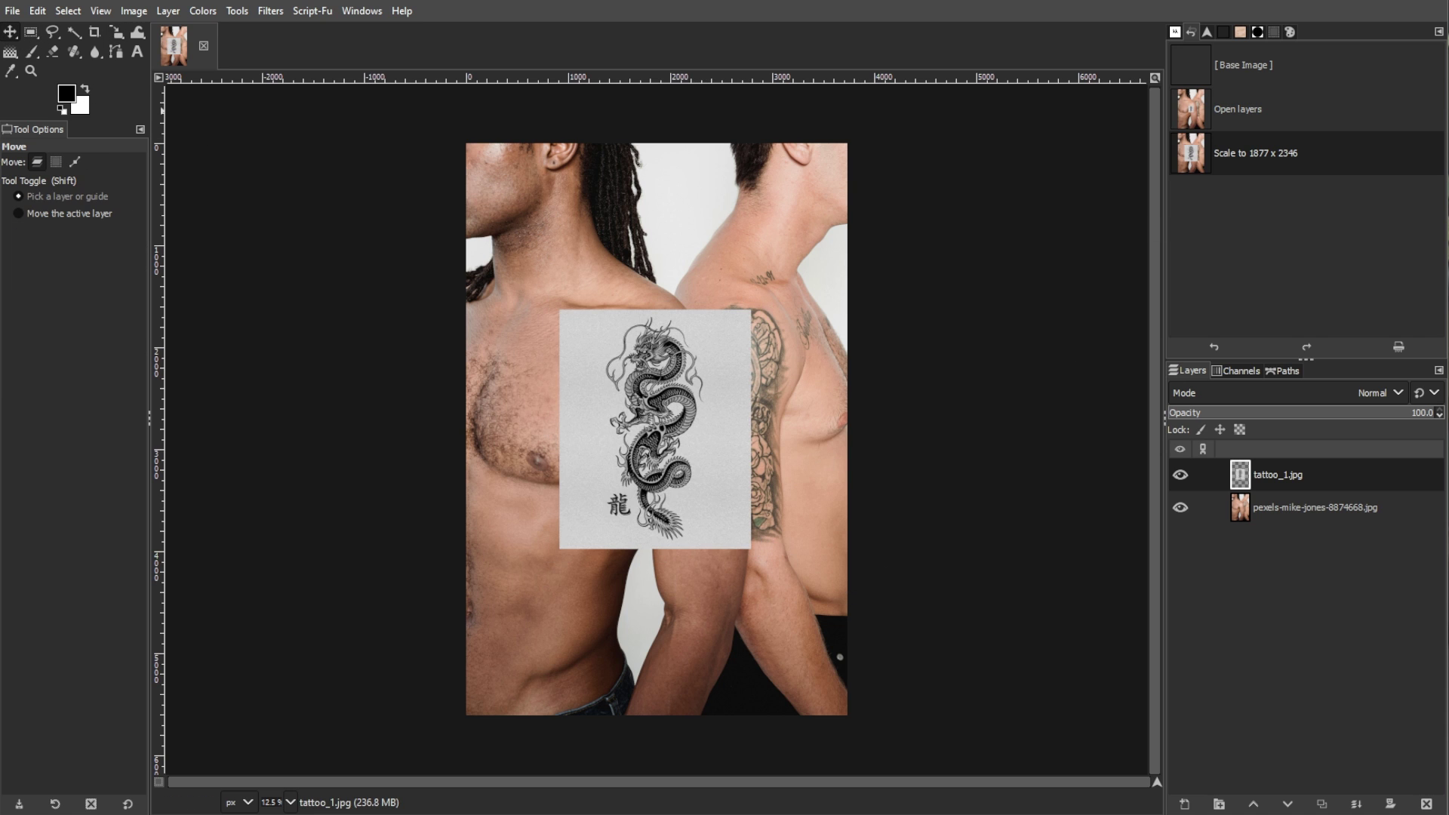
{"action": "left_click_drag", "start_coordinate": [691, 515], "coordinate": [738, 563]}
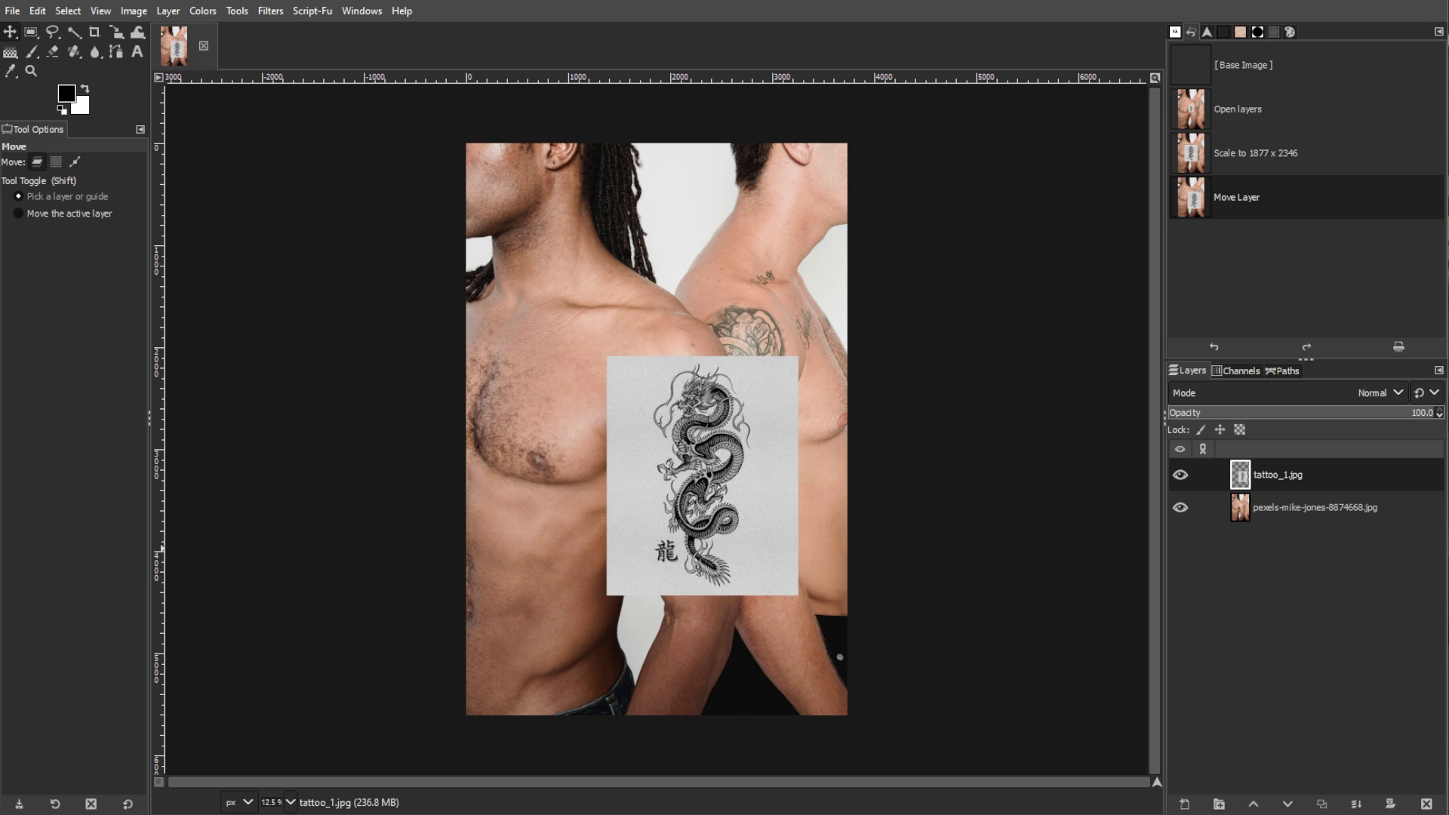
Shrink and rotate the tattoo with Unified Transform so it follows the arm's angle.
{"action": "left_click", "coordinate": [117, 31]}
{"action": "left_click", "coordinate": [204, 34]}
{"action": "left_click", "coordinate": [702, 476]}
{"action": "left_click", "coordinate": [64, 320]}
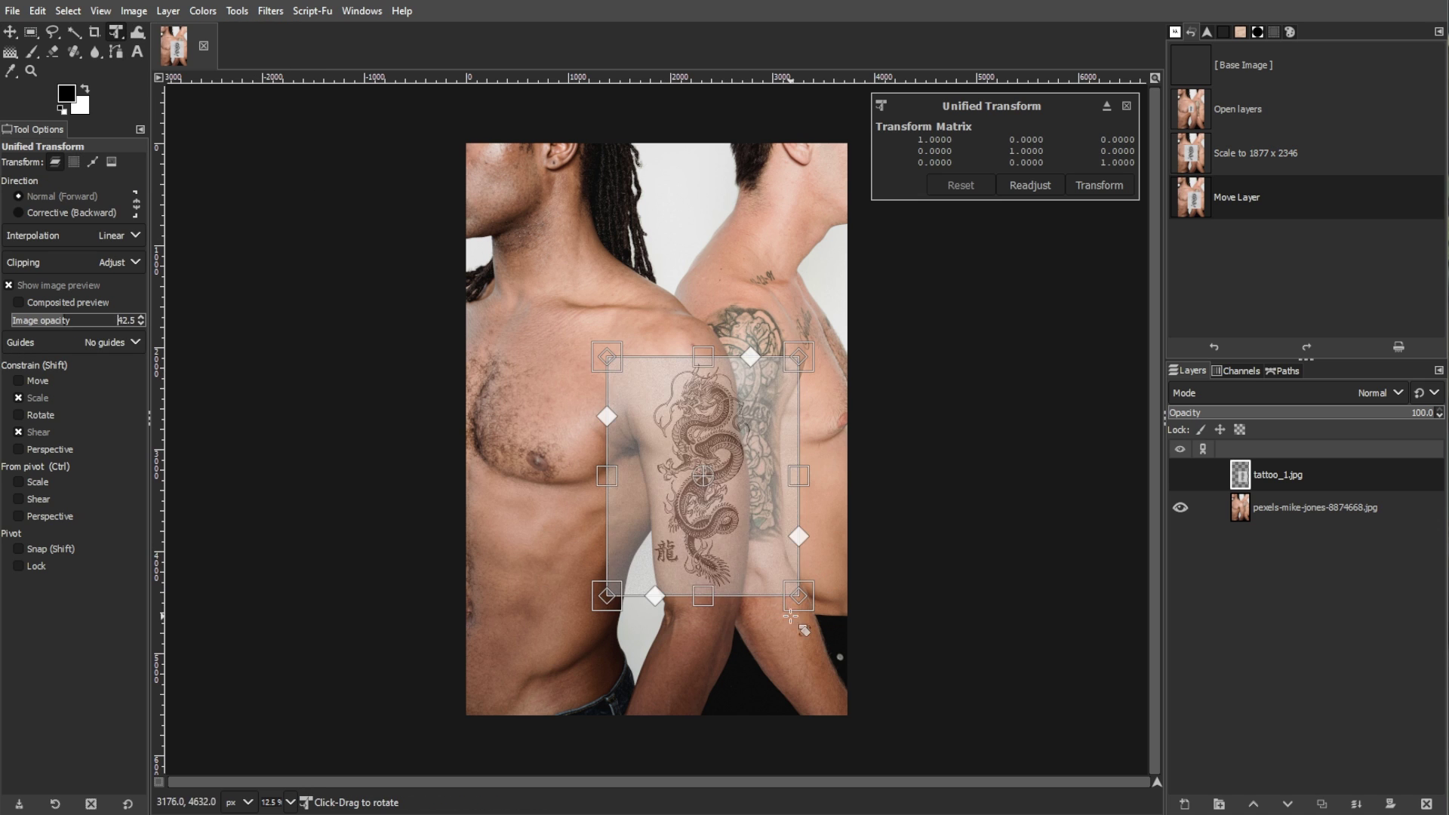
{"action": "left_click_drag", "start_coordinate": [830, 574], "coordinate": [764, 540]}
{"action": "mouse_move", "coordinate": [805, 591]}
{"action": "left_mouse_down"}
{"action": "mouse_move", "coordinate": [793, 582]}
{"action": "mouse_move", "coordinate": [813, 596]}
{"action": "left_mouse_up"}
{"action": "left_click", "coordinate": [1099, 185]}
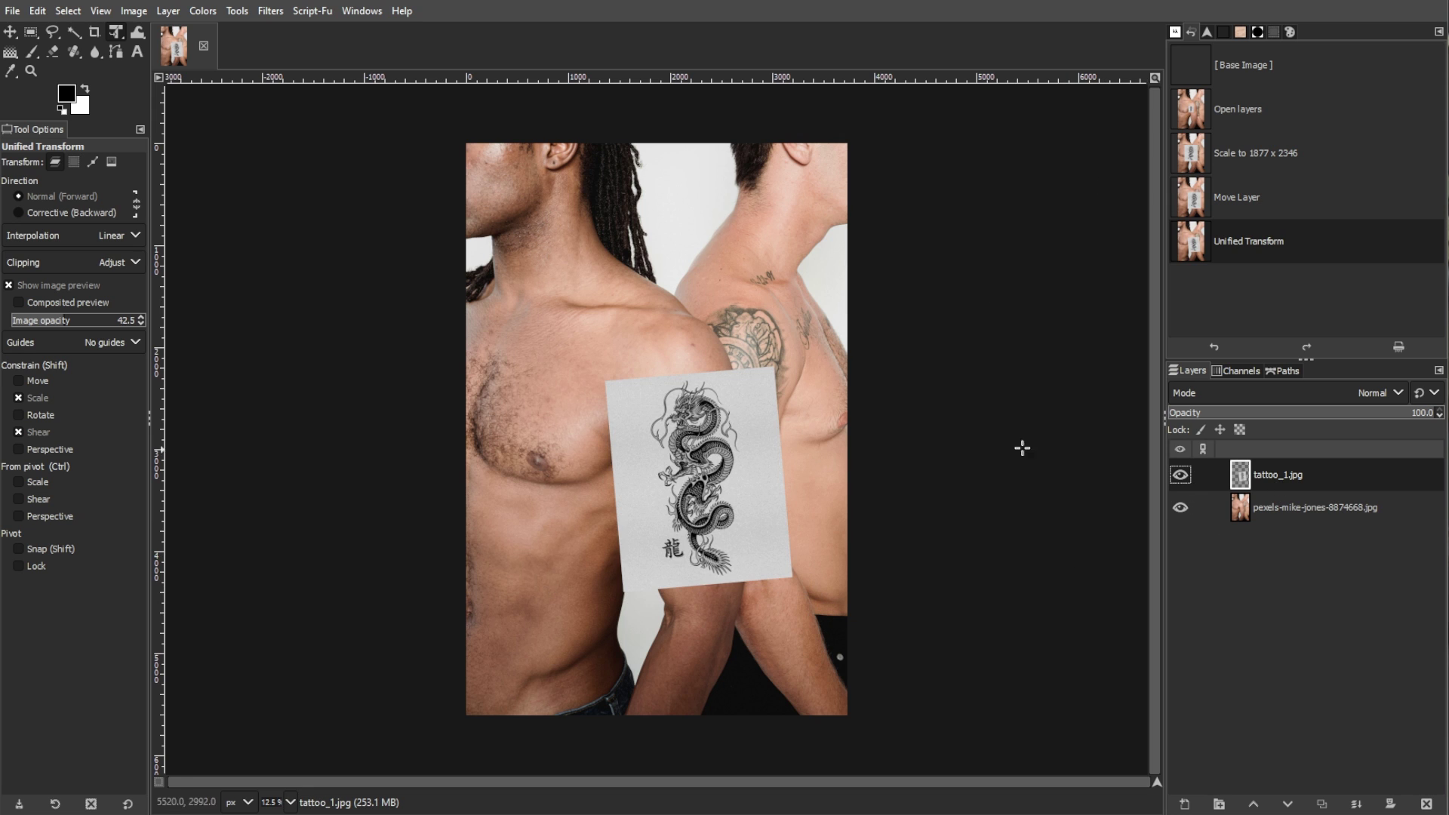
{"action": "left_click", "coordinate": [159, 11]}
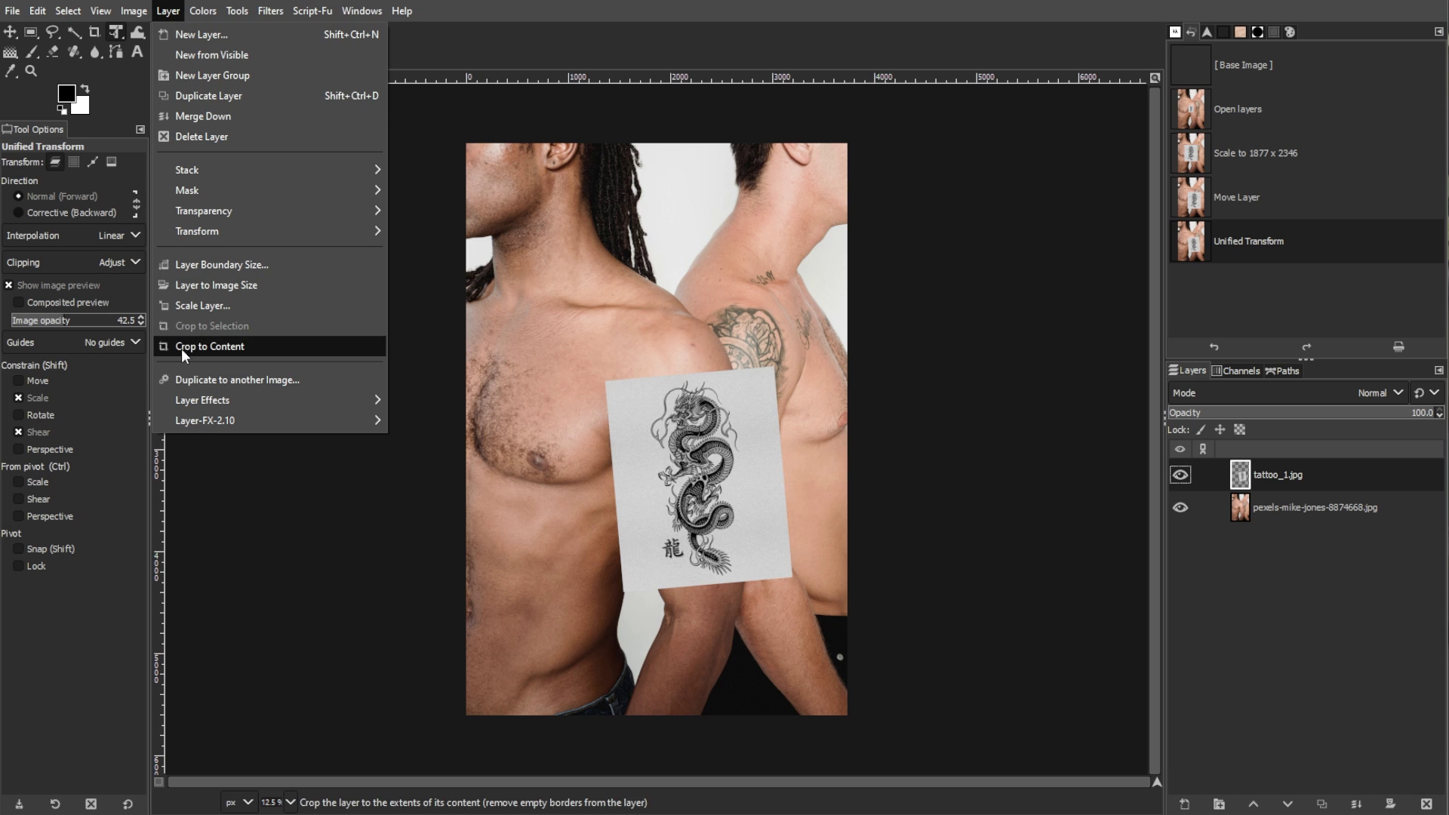
Resize the tattoo layer to the full image size.
{"action": "left_click", "coordinate": [187, 290]}
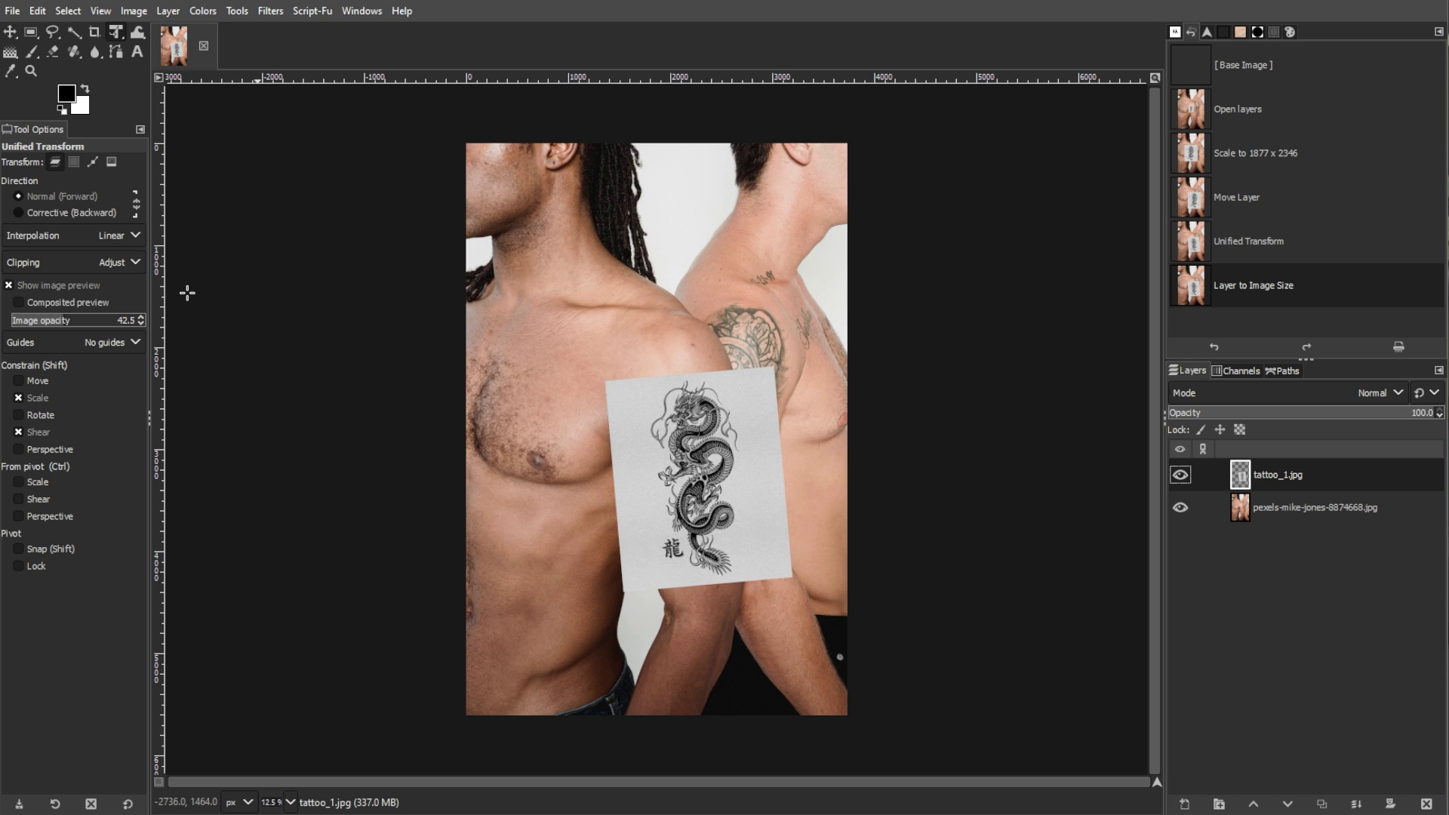
{"action": "left_click", "coordinate": [270, 12]}
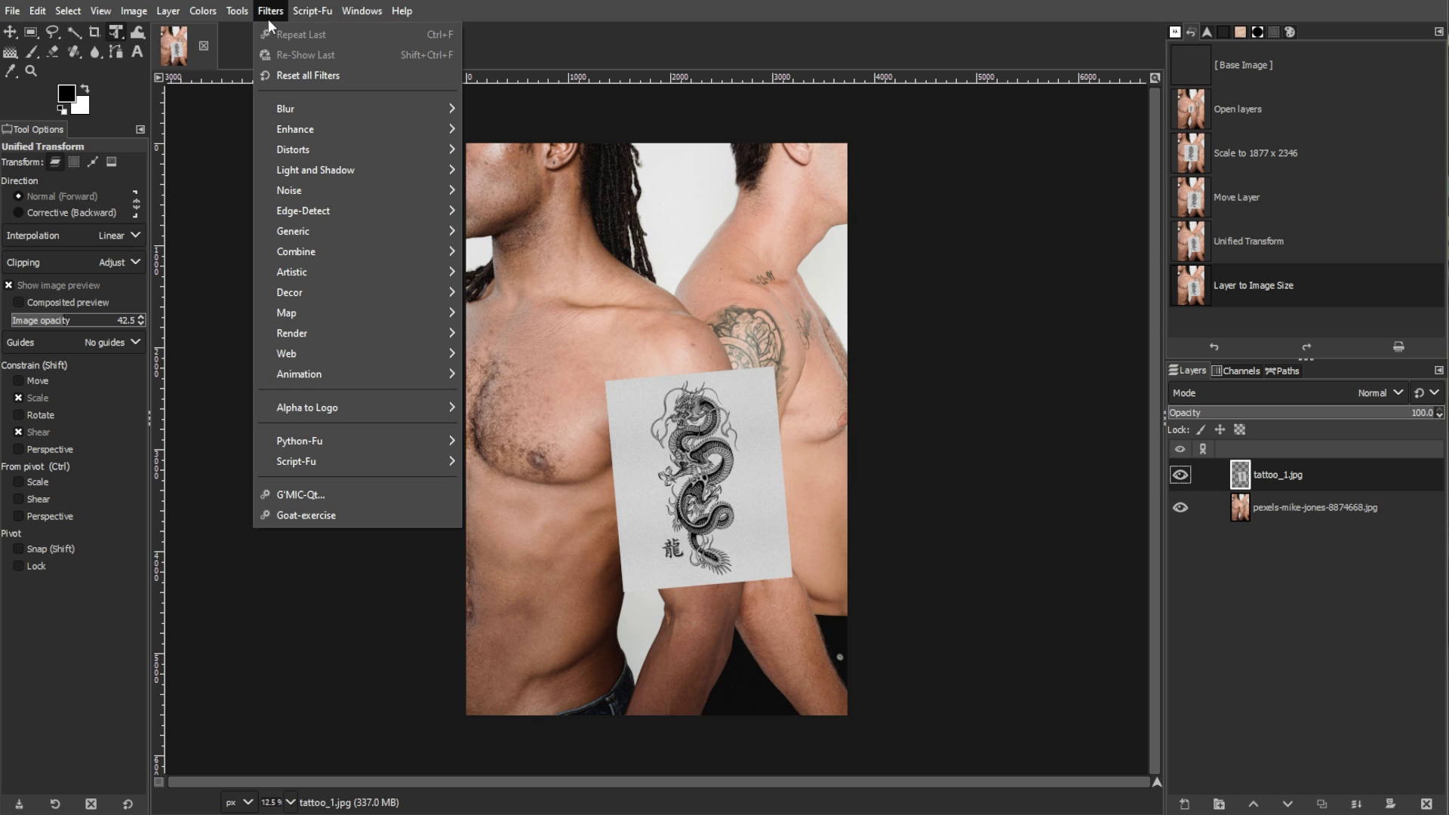
{"action": "mouse_move", "coordinate": [285, 311]}
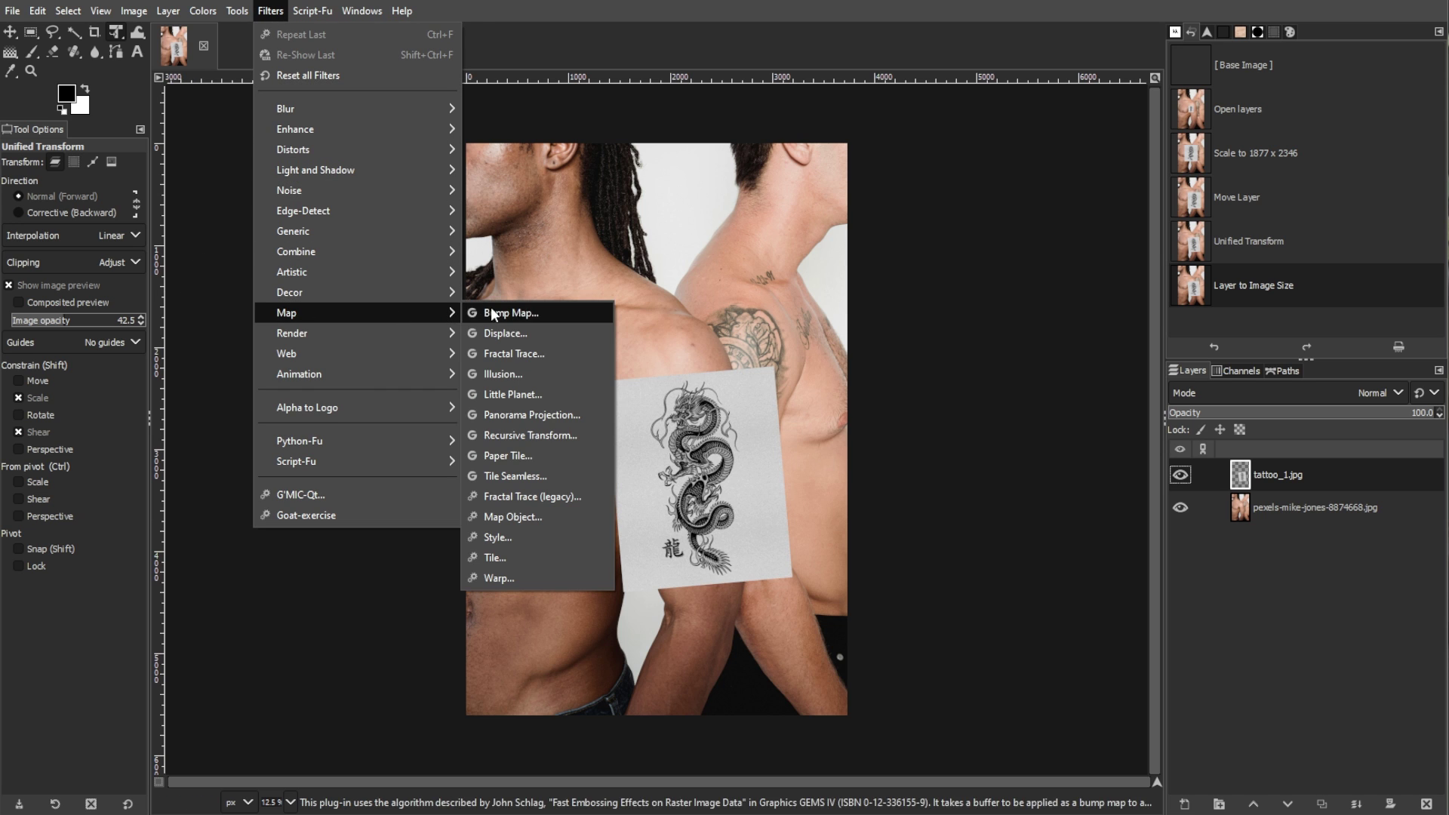
{"action": "left_click", "coordinate": [492, 333]}
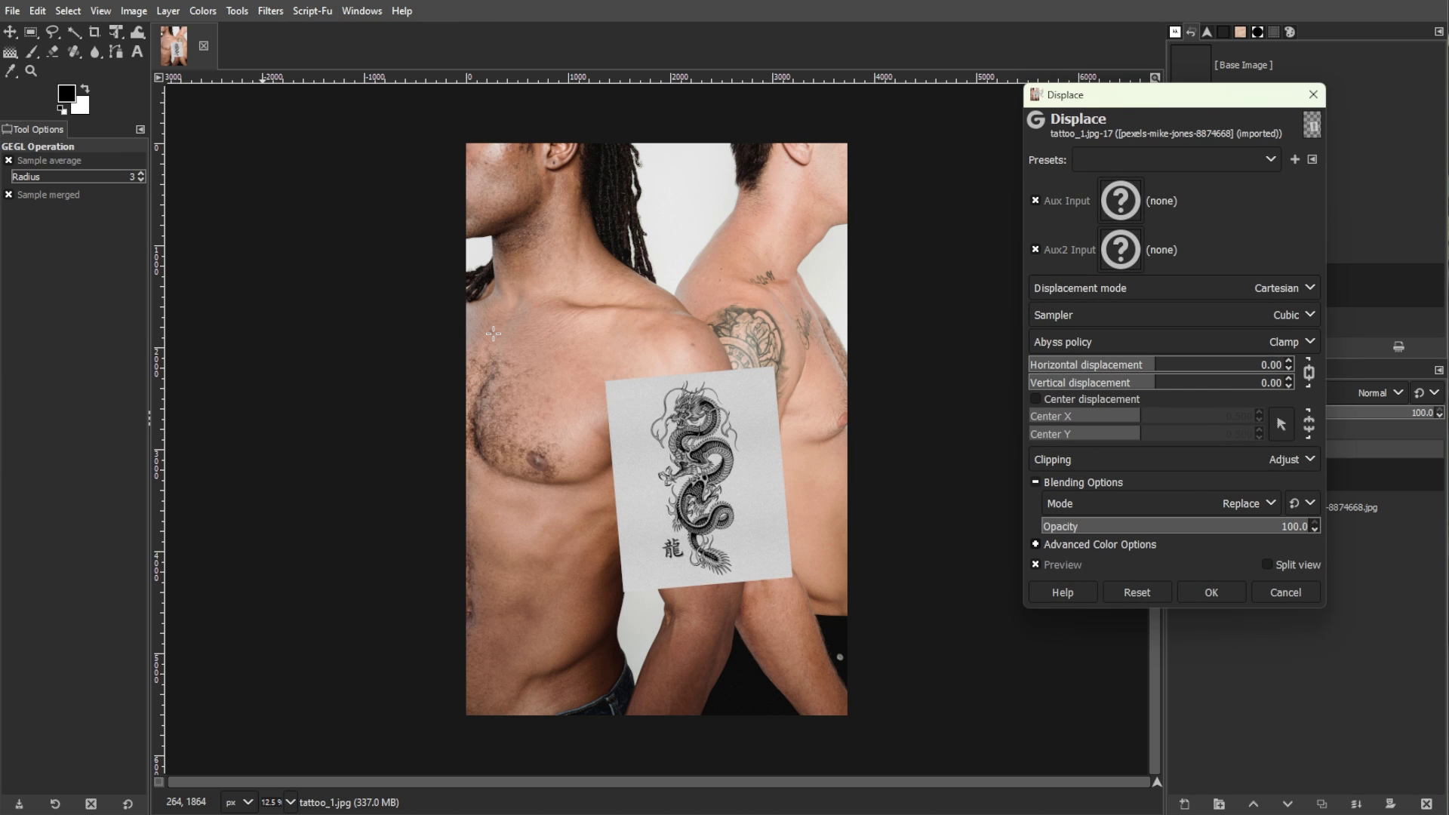
Displace the tattoo horizontally by 57.69, using the arm photo as both displacement maps.
{"action": "left_click", "coordinate": [1120, 203]}
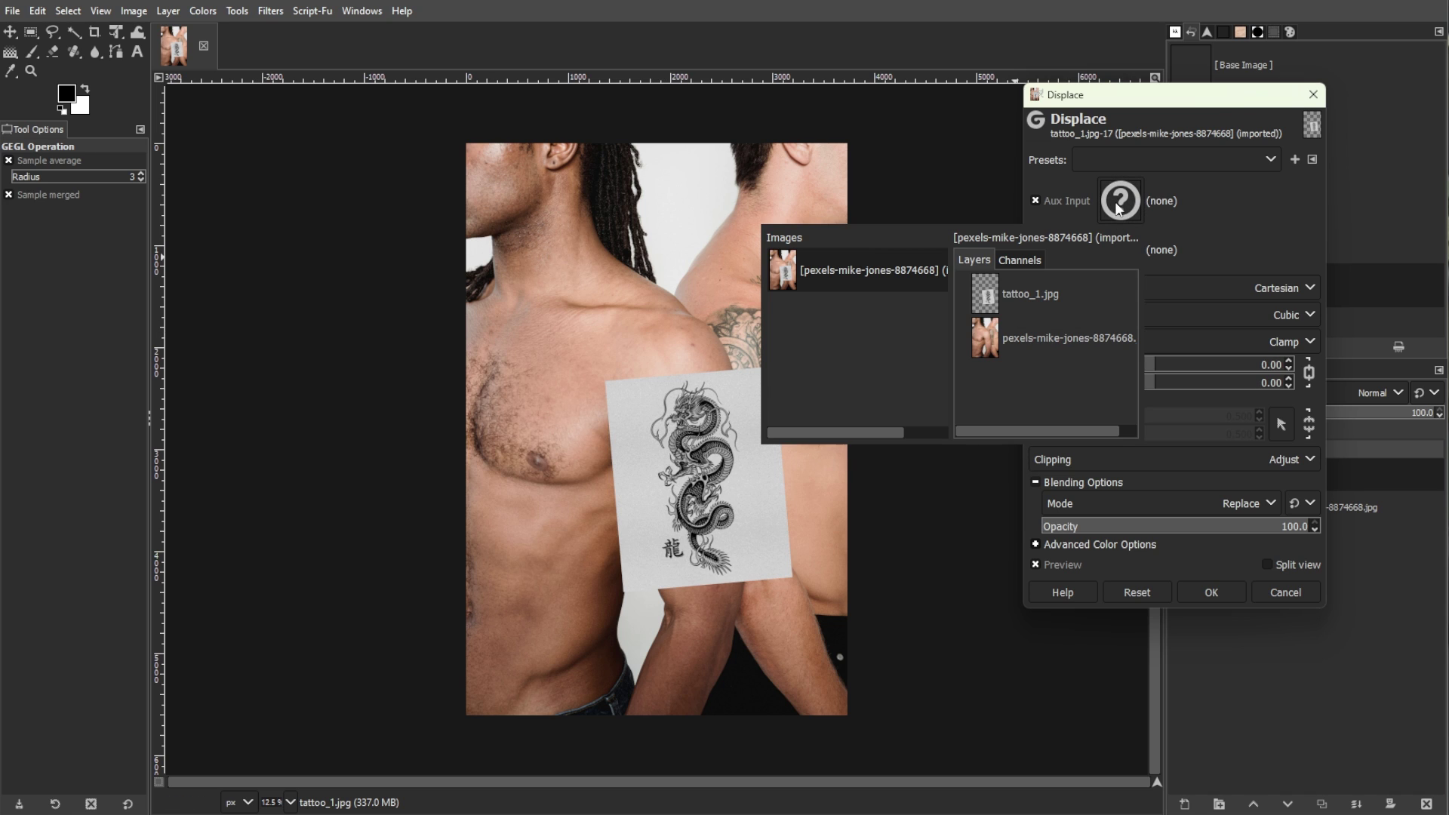
{"action": "double_click", "coordinate": [1035, 333]}
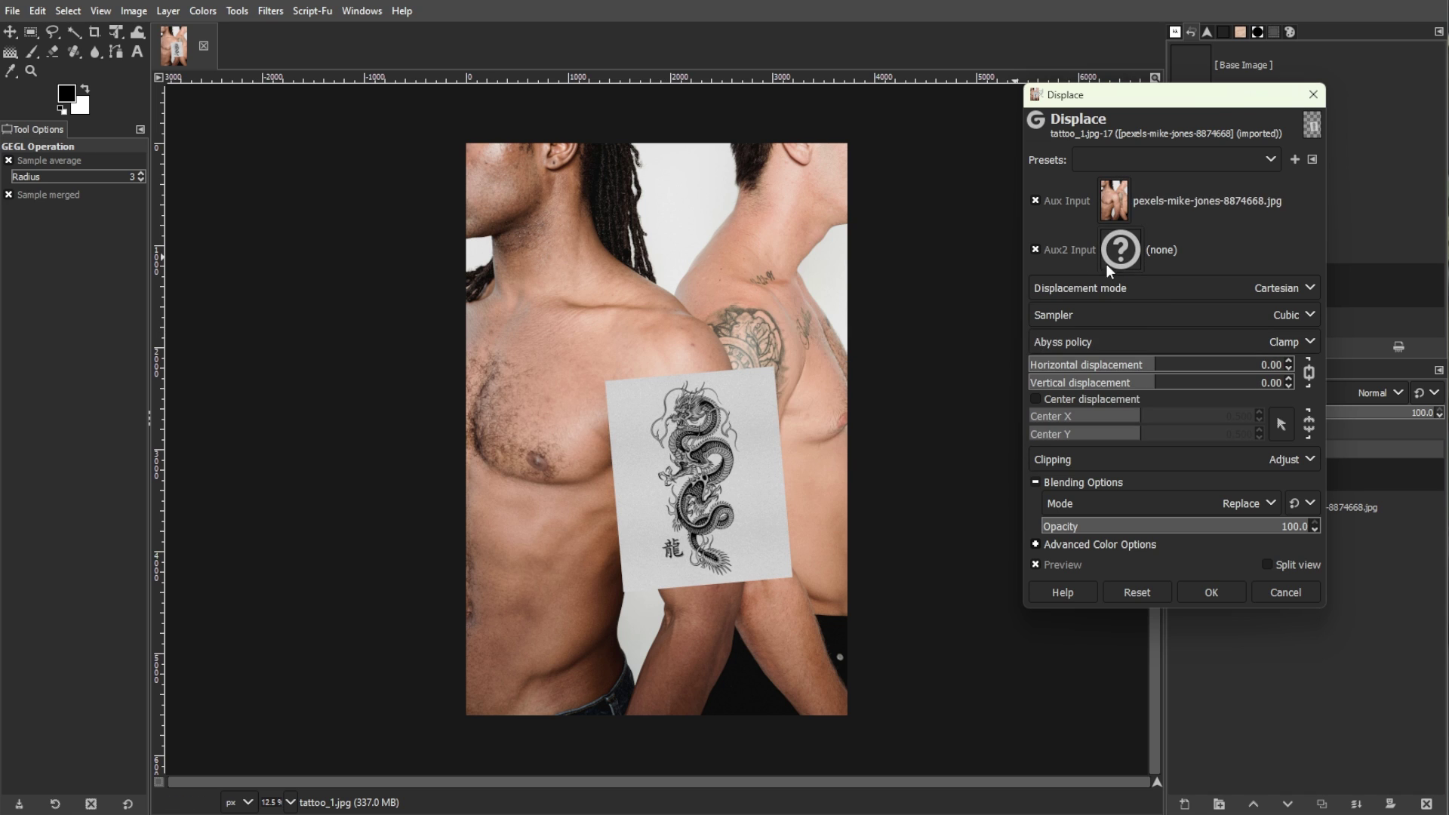
{"action": "left_click", "coordinate": [1107, 264]}
{"action": "double_click", "coordinate": [1035, 381]}
{"action": "left_click_drag", "start_coordinate": [1205, 365], "coordinate": [1159, 367]}
{"action": "left_click", "coordinate": [1171, 368]}
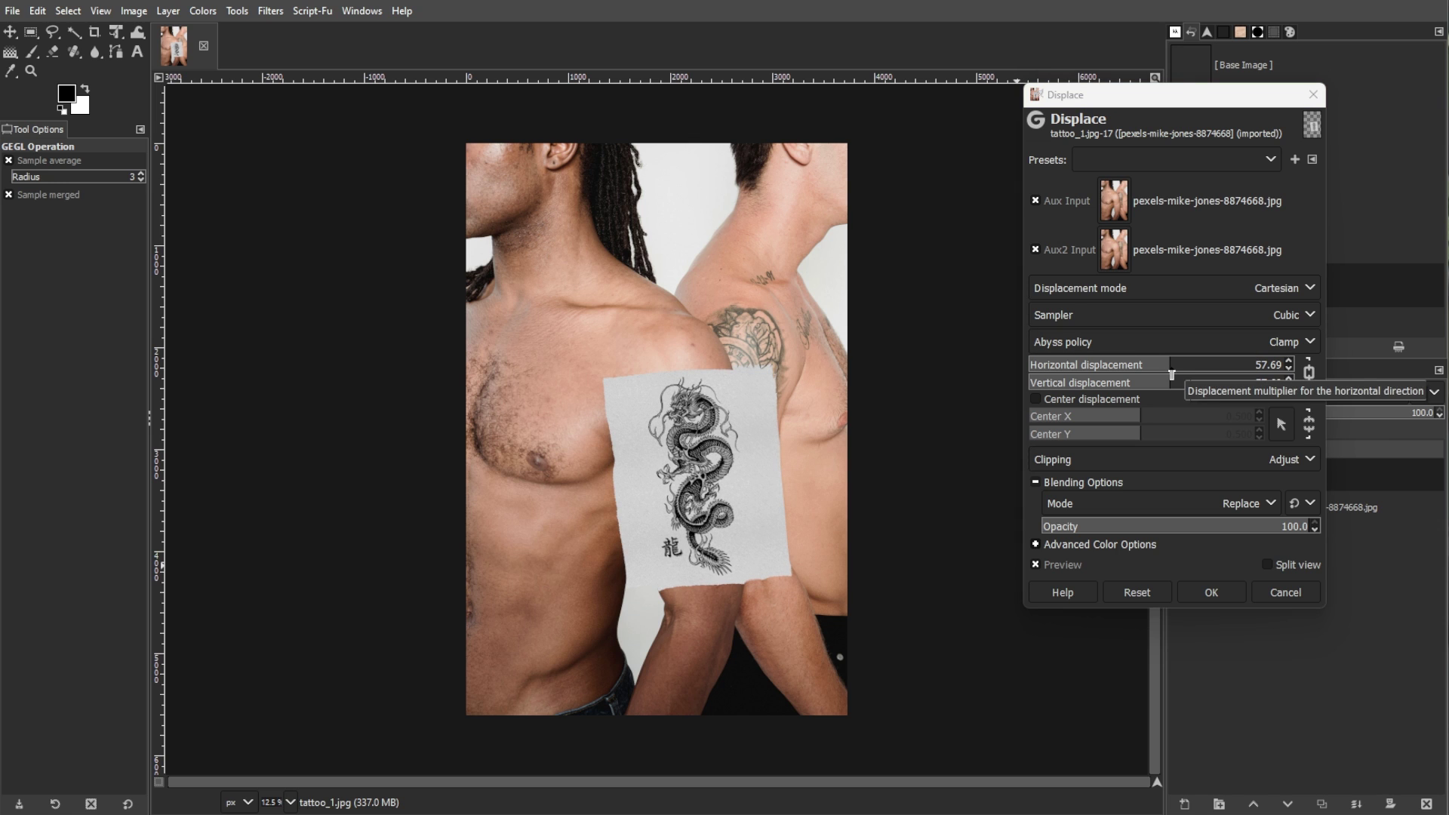
{"action": "left_click", "coordinate": [1211, 595]}
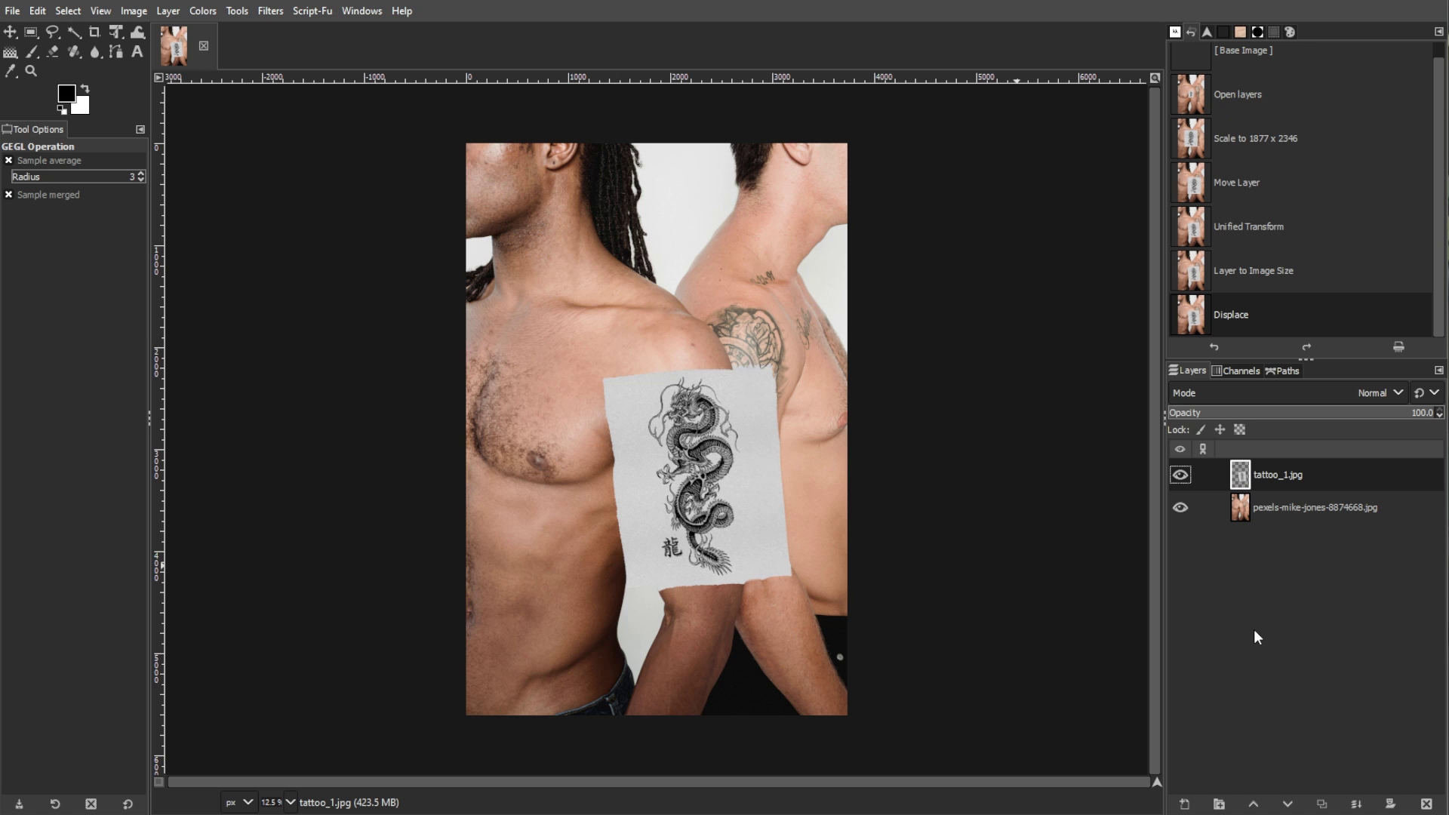
Set the tattoo layer to Multiply, then try Soft light and Luma darken only.
{"action": "left_click", "coordinate": [1365, 393]}
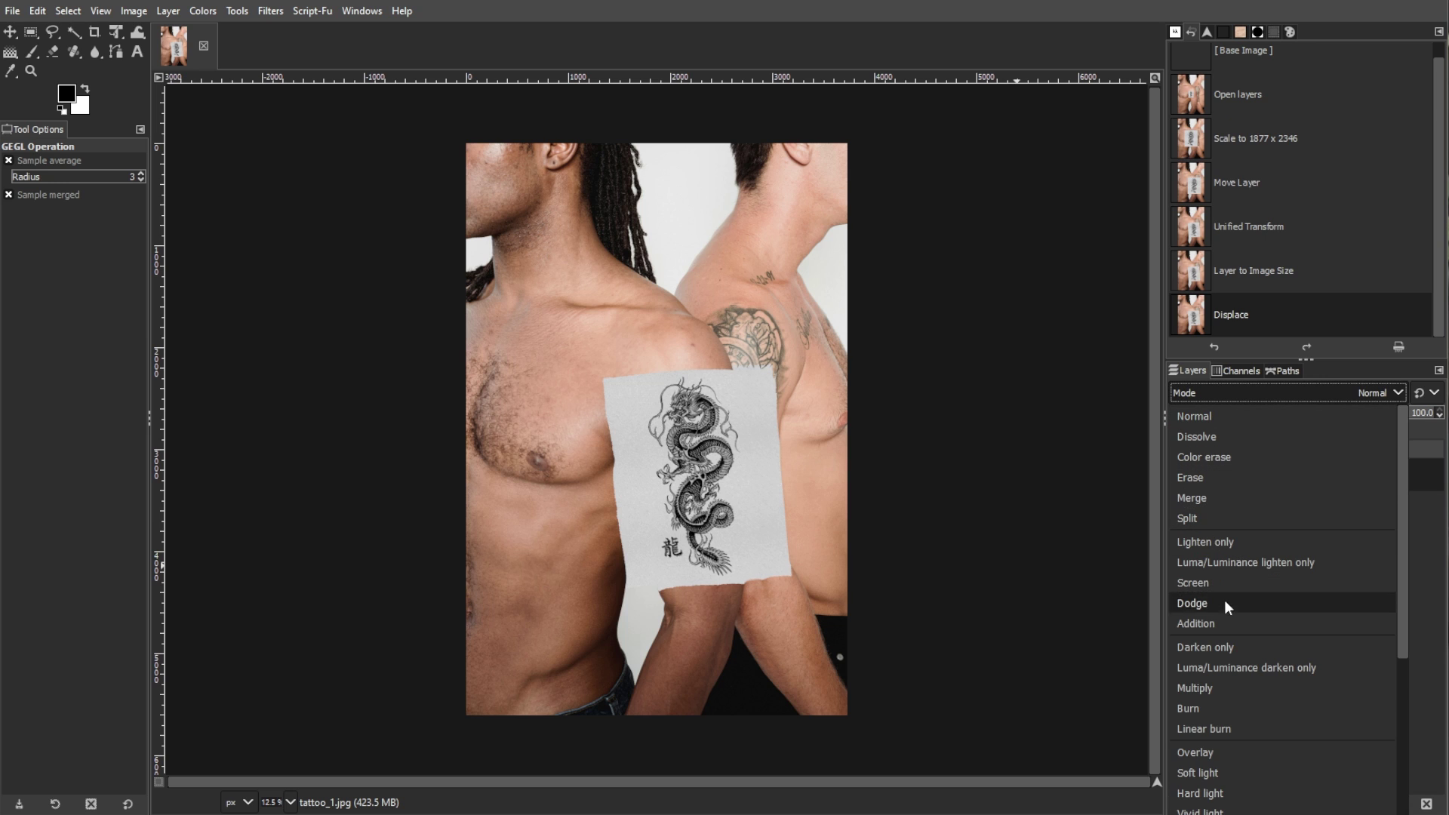
{"action": "left_click", "coordinate": [1208, 688]}
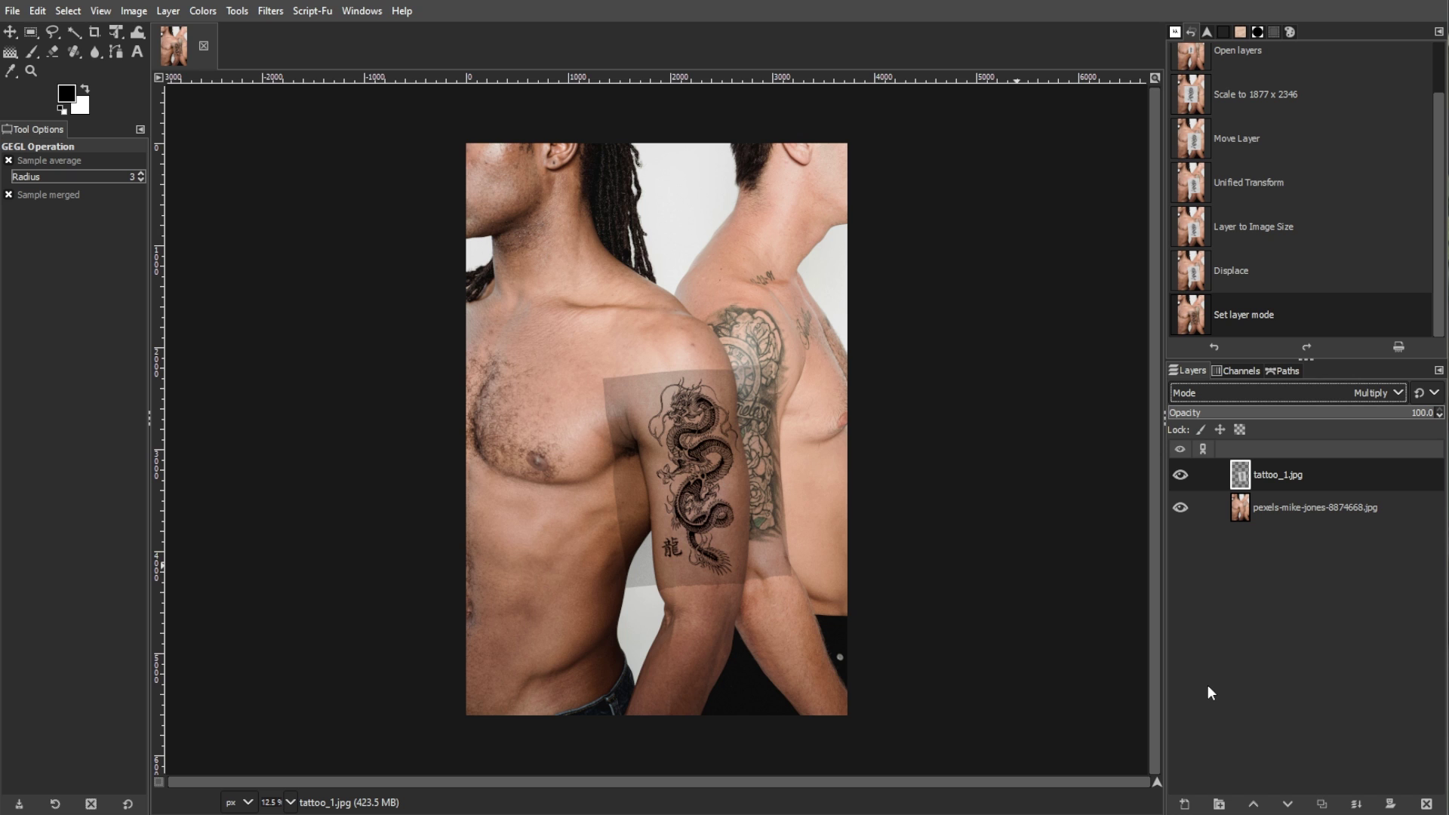
{"action": "left_click", "coordinate": [1311, 393]}
{"action": "left_click", "coordinate": [1213, 770]}
{"action": "left_click", "coordinate": [1310, 392]}
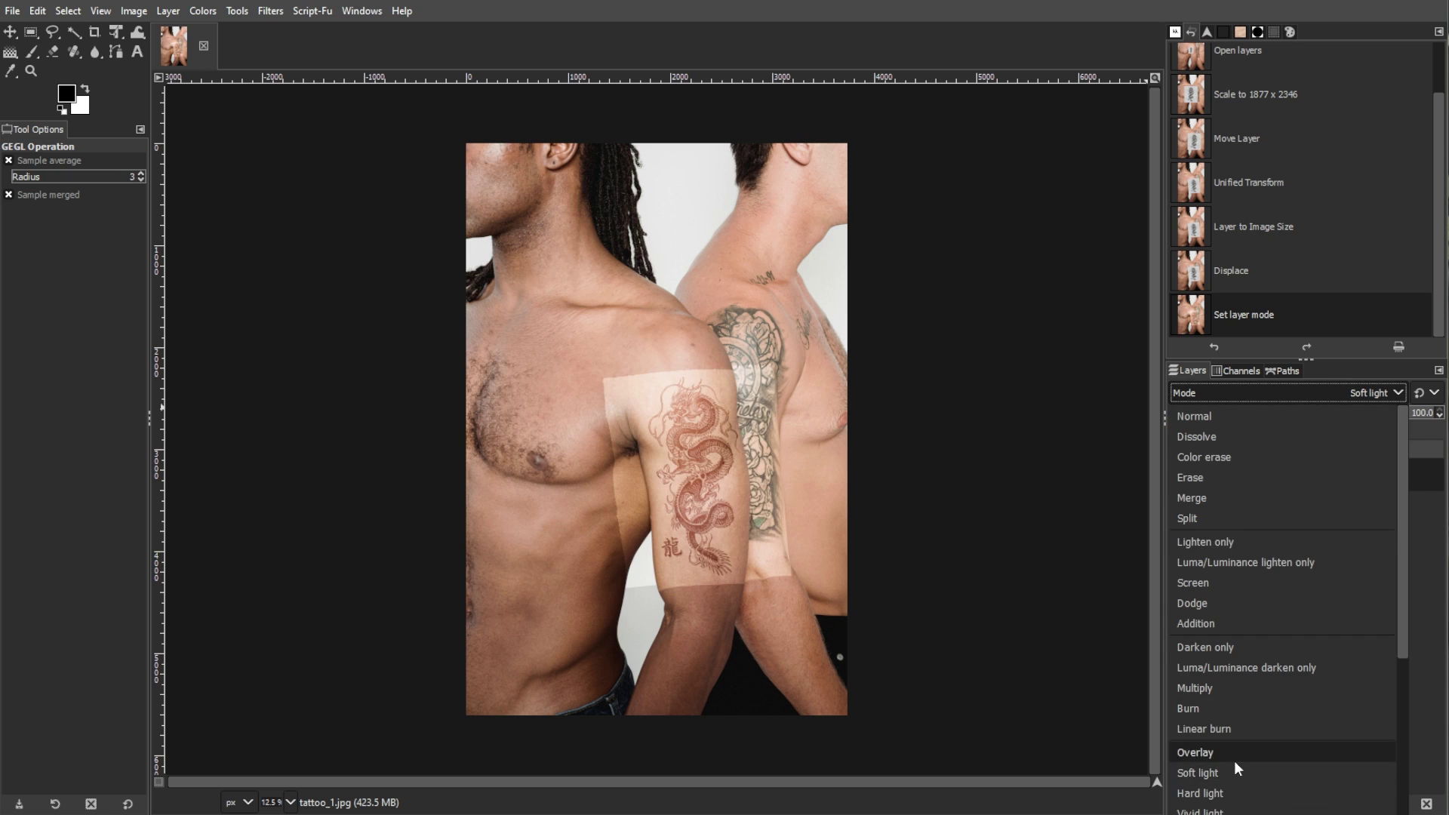
{"action": "left_click", "coordinate": [1234, 755]}
{"action": "left_click", "coordinate": [1315, 391]}
{"action": "left_click", "coordinate": [1206, 535]}
Step through Hard light, HSV Value and Linear burn, ending back on Multiply.
{"action": "key", "text": "Down"}
{"action": "key", "text": "Down"}
{"action": "key", "text": "Down"}
{"action": "key", "text": "Down"}
{"action": "key", "text": "Down"}
{"action": "key", "text": "Down"}
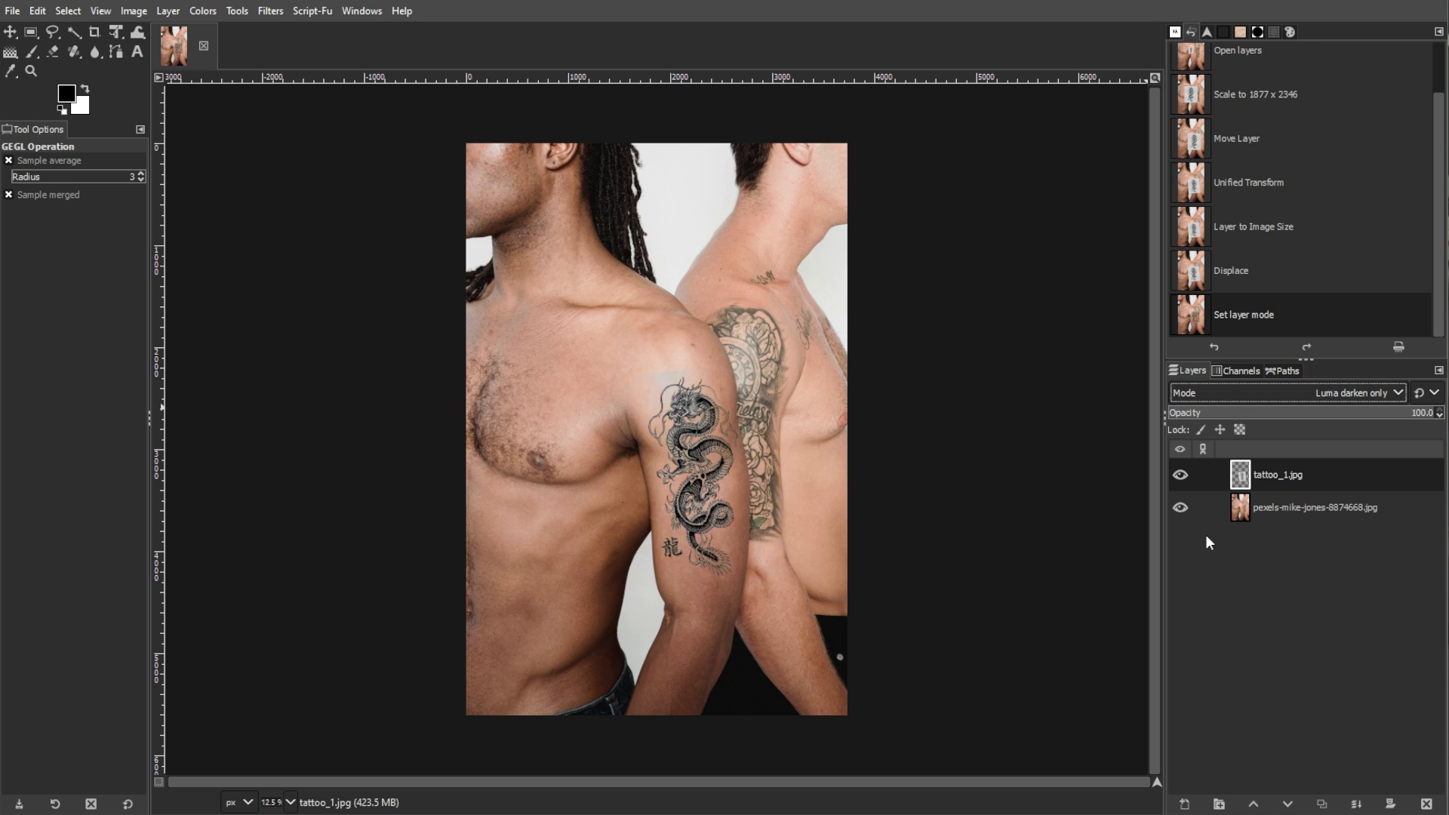
{"action": "key", "text": "Down"}
{"action": "key", "text": "Down"}
{"action": "key", "text": "Down"}
{"action": "key", "text": "Down"}
{"action": "key", "text": "Down"}
{"action": "key", "text": "Down"}
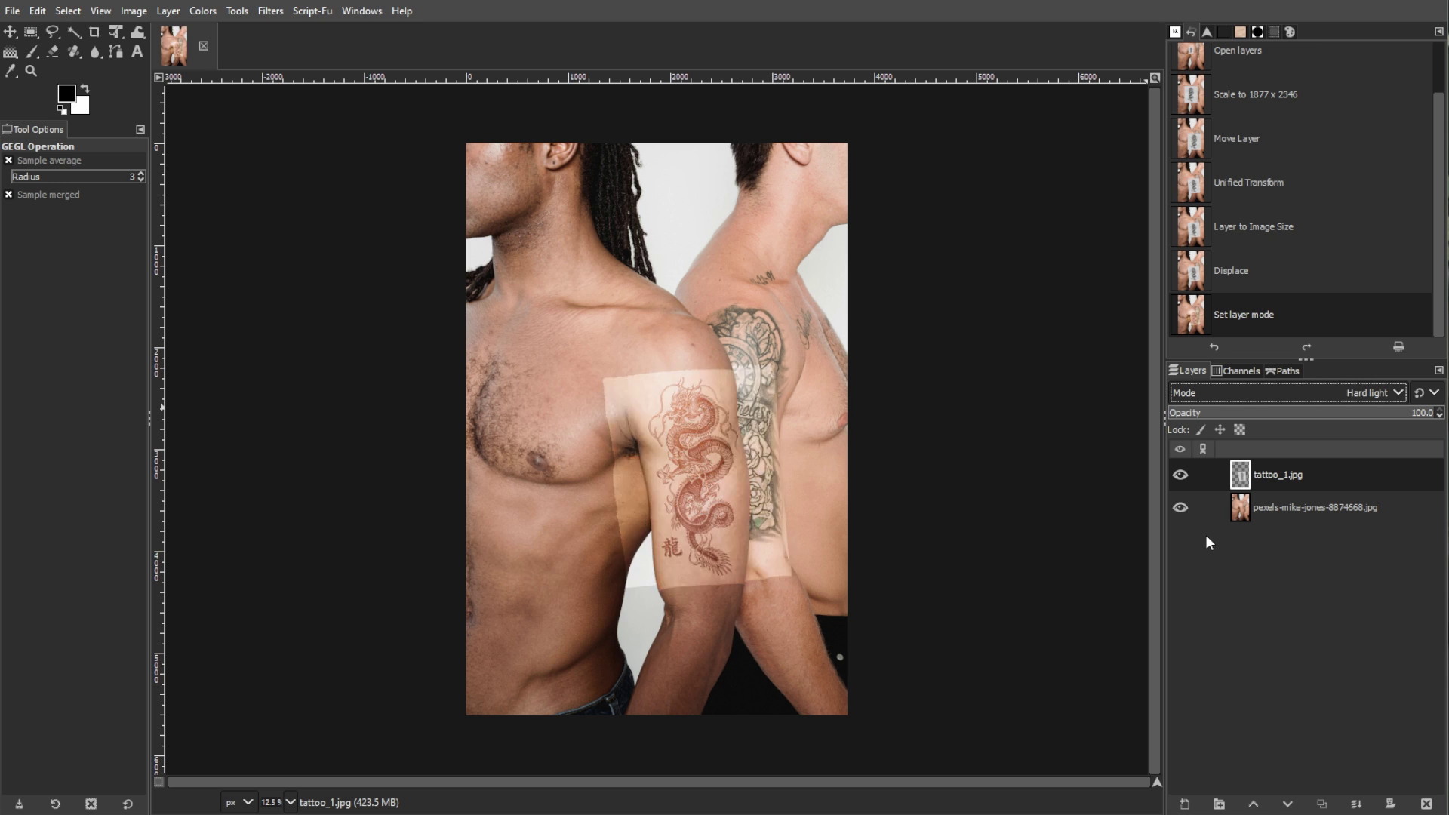
{"action": "key", "text": "Down"}
{"action": "key", "text": "Down"}
{"action": "key", "text": "Down"}
{"action": "key", "text": "Down"}
{"action": "key", "text": "Down"}
{"action": "key", "text": "Down"}
{"action": "key", "text": "Down"}
{"action": "key", "text": "Down"}
{"action": "key", "text": "Down"}
{"action": "key", "text": "Down"}
{"action": "key", "text": "Down"}
{"action": "key", "text": "Down"}
{"action": "key", "text": "Down"}
{"action": "key", "text": "Down"}
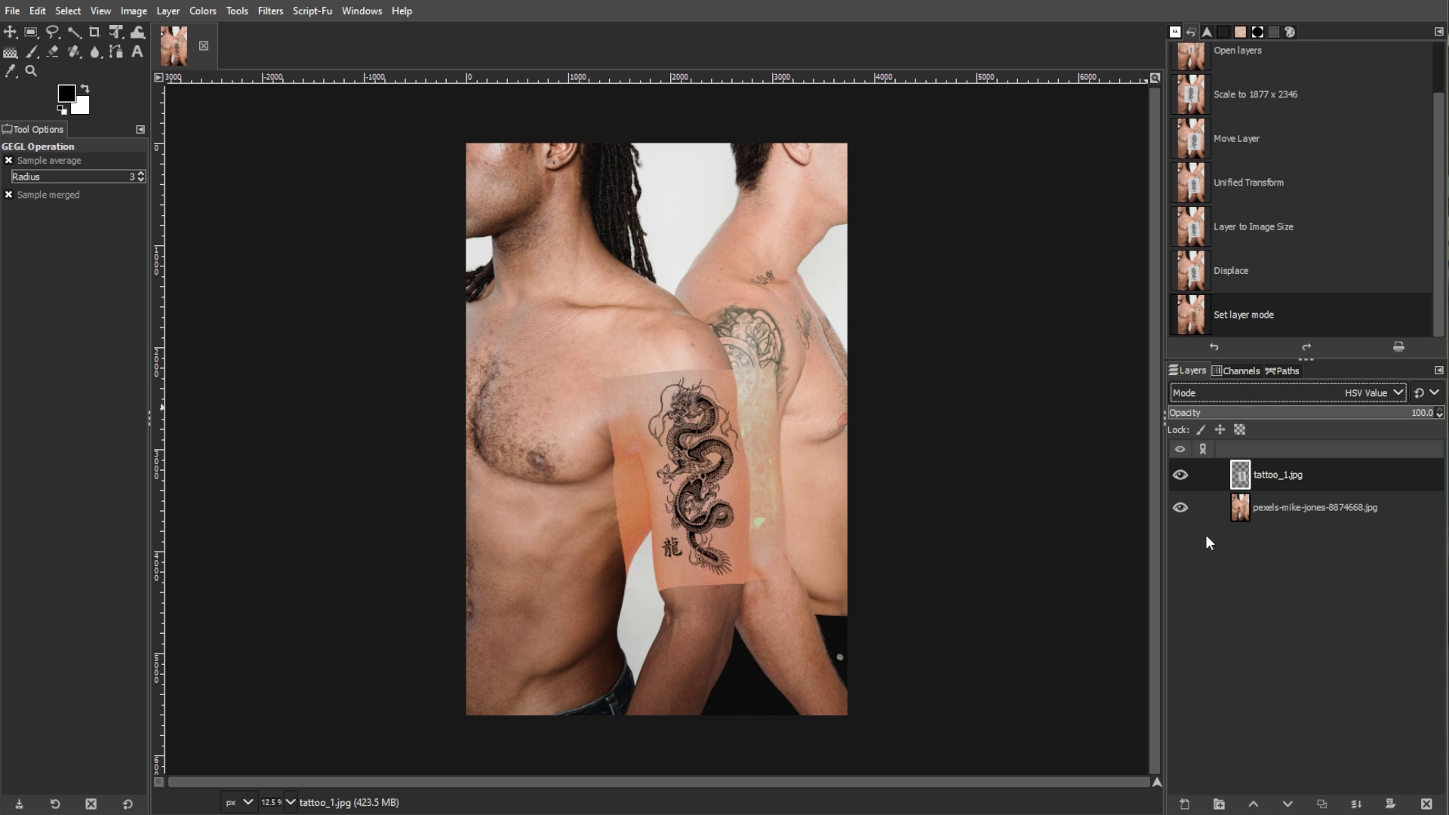
{"action": "key", "text": "Up"}
{"action": "key", "text": "Up"}
{"action": "key", "text": "Up"}
{"action": "key", "text": "Up"}
{"action": "key", "text": "Up"}
{"action": "key", "text": "Up"}
{"action": "key", "text": "Up"}
{"action": "key", "text": "Up"}
{"action": "key", "text": "Up"}
{"action": "key", "text": "Up"}
{"action": "key", "text": "Up"}
{"action": "key", "text": "Up"}
{"action": "key", "text": "Up"}
{"action": "key", "text": "Up"}
{"action": "key", "text": "Up"}
{"action": "key", "text": "Up"}
{"action": "key", "text": "Up"}
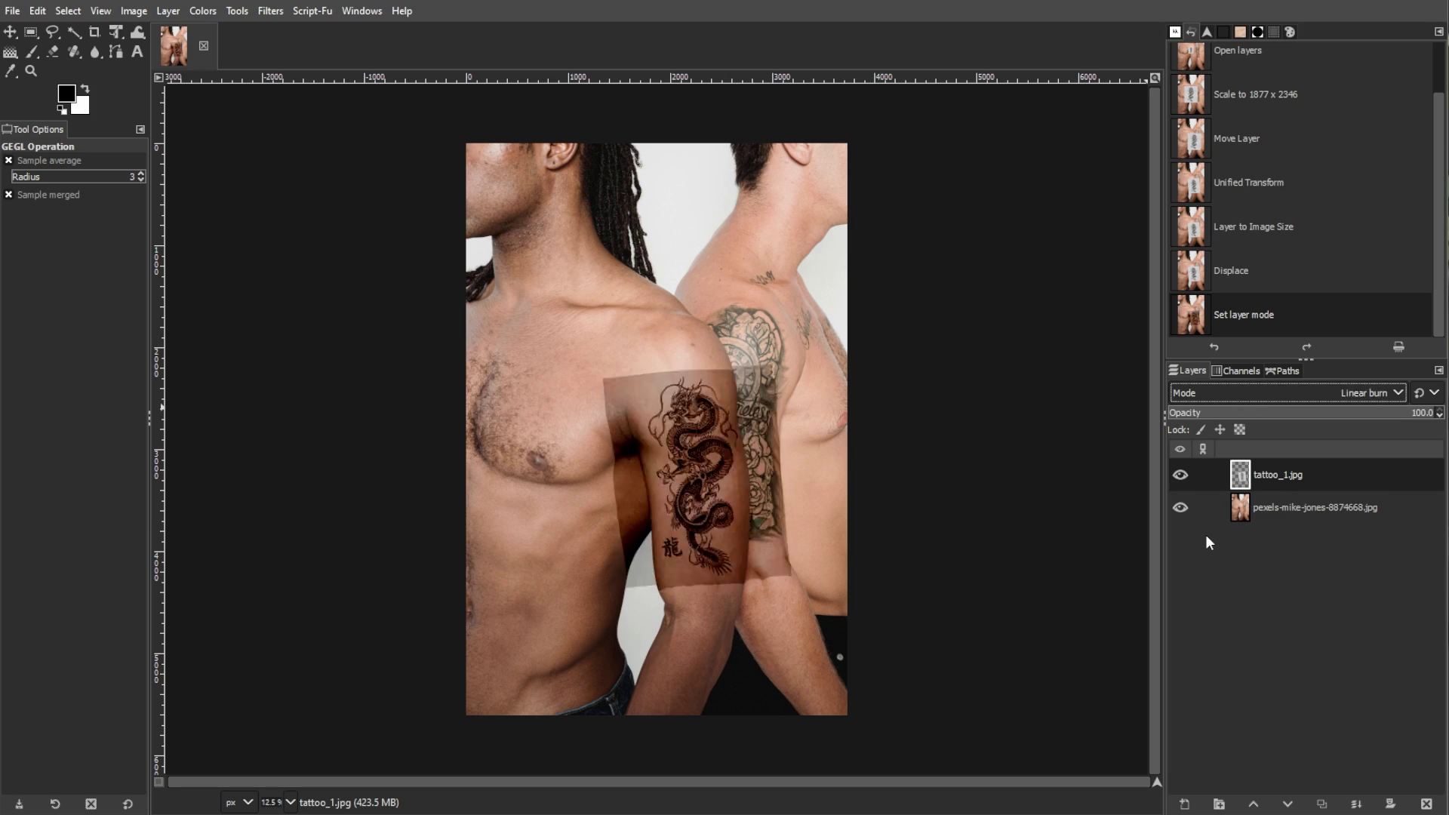
{"action": "key", "text": "Up"}
{"action": "key", "text": "Up"}
Delete the tattoo's light paper background, including the patch beside the dragon's head, with Fuzzy Select.
{"action": "scroll", "coordinate": [723, 555], "scroll_direction": "up", "scroll_amount": 2}
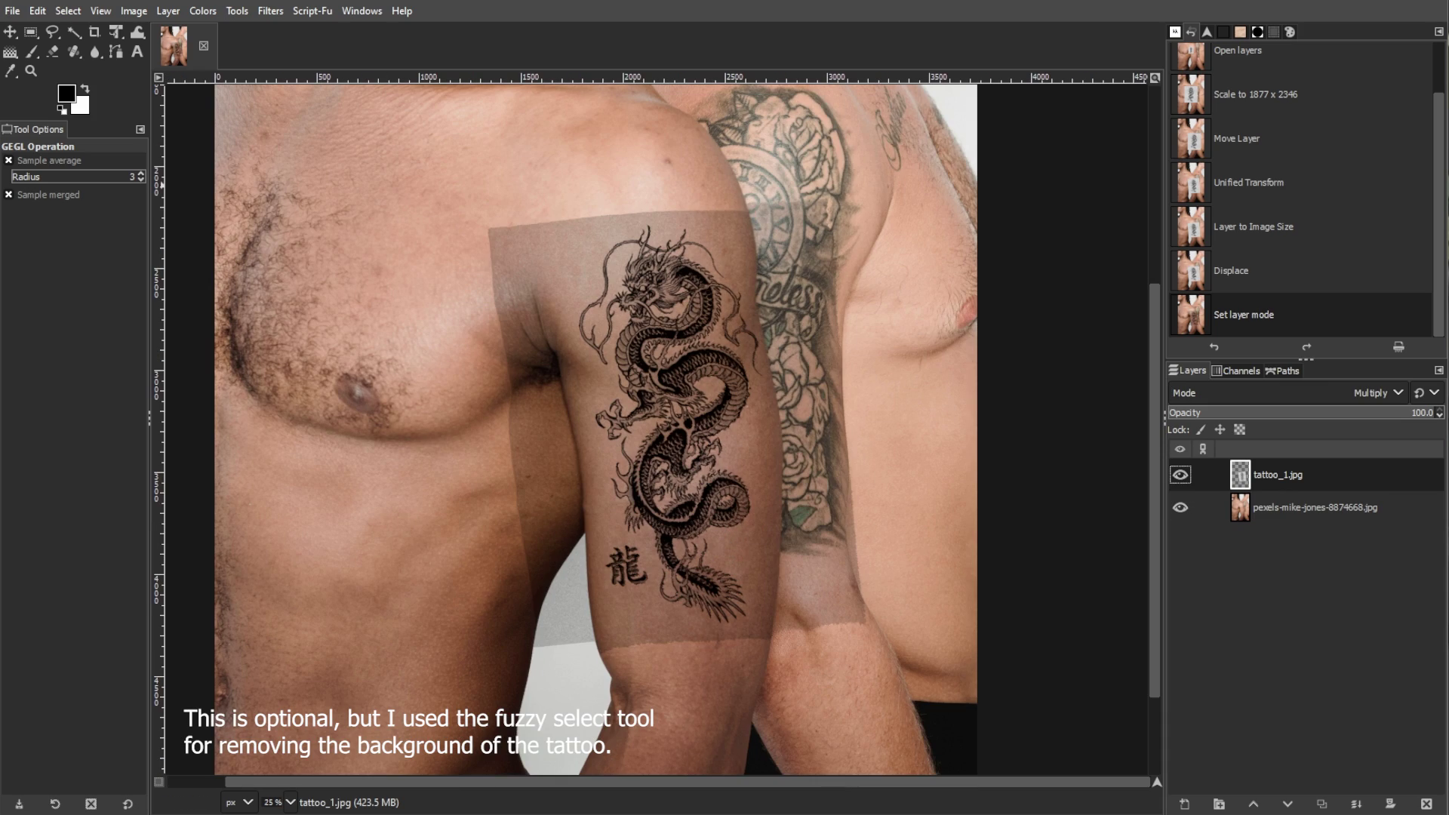
{"action": "left_click", "coordinate": [73, 32]}
{"action": "left_click", "coordinate": [543, 420]}
{"action": "left_click", "coordinate": [544, 420]}
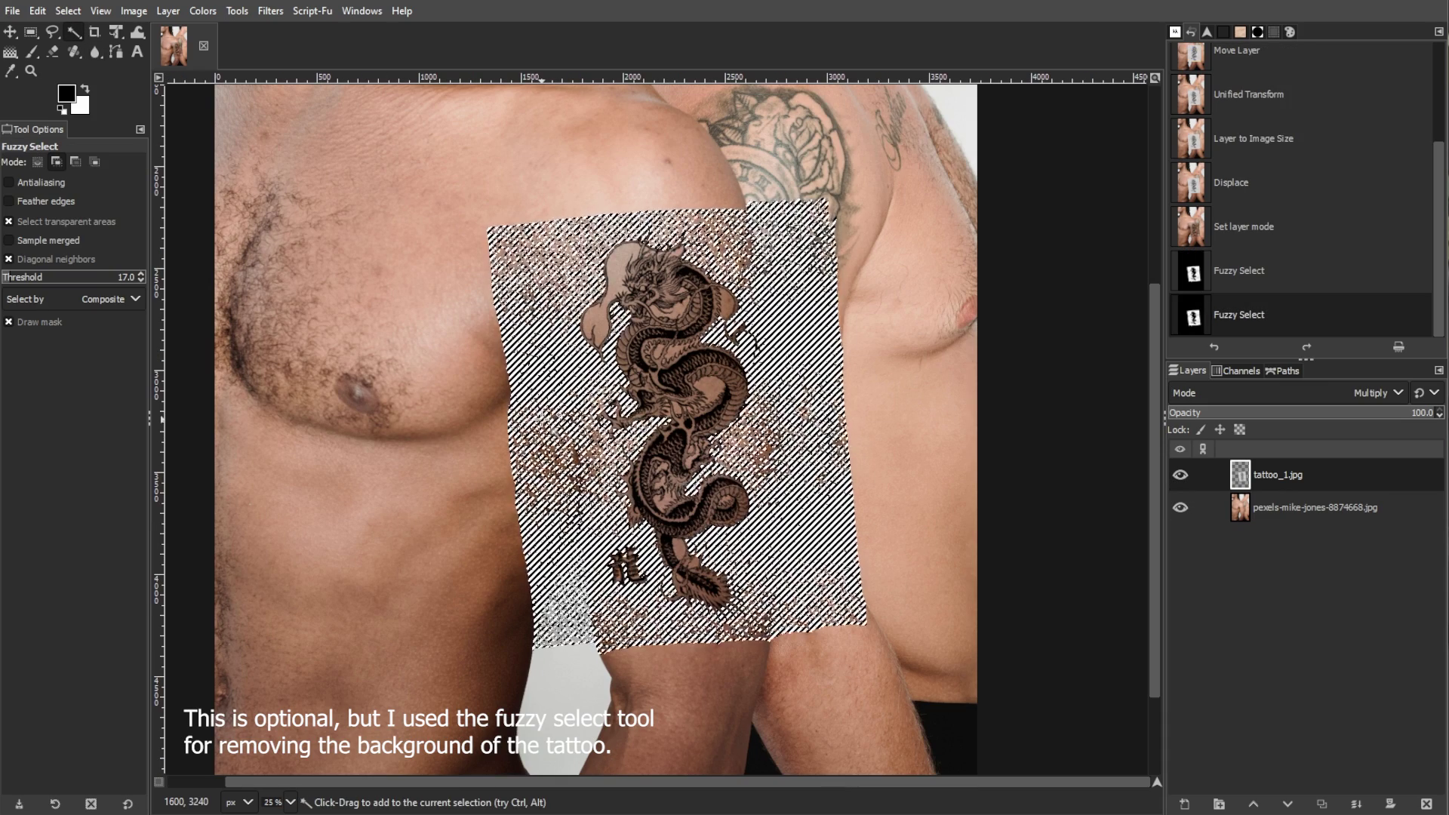
{"action": "key", "text": "Delete"}
{"action": "key", "text": "ctrl+shift+a"}
{"action": "left_click", "coordinate": [604, 272]}
{"action": "left_click", "coordinate": [615, 317]}
{"action": "key", "text": "Delete"}
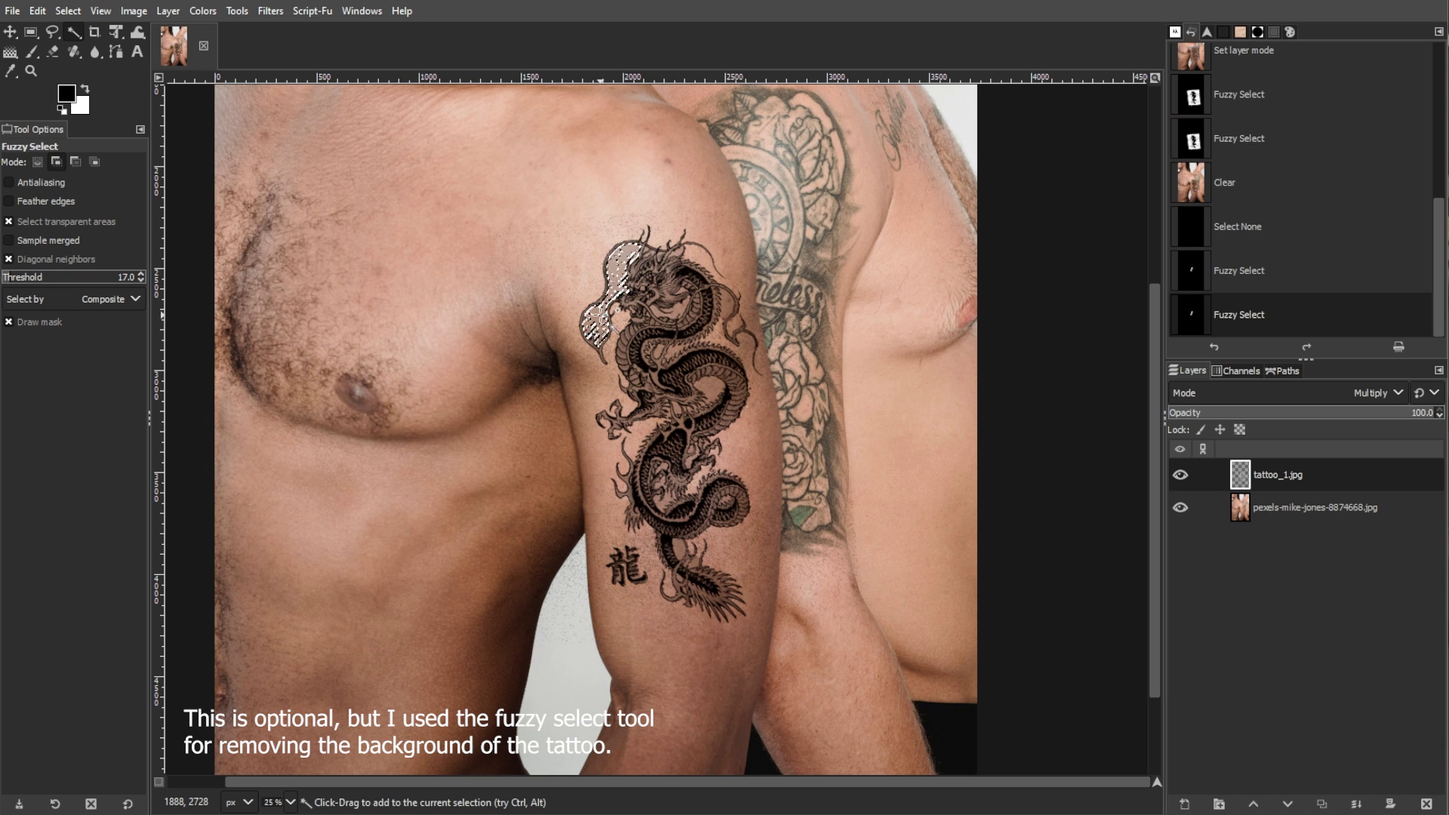
{"action": "key", "text": "ctrl+shift+a"}
Lower the tattoo layer's opacity to 94.2.
{"action": "scroll", "coordinate": [821, 408], "scroll_direction": "down", "scroll_amount": 1}
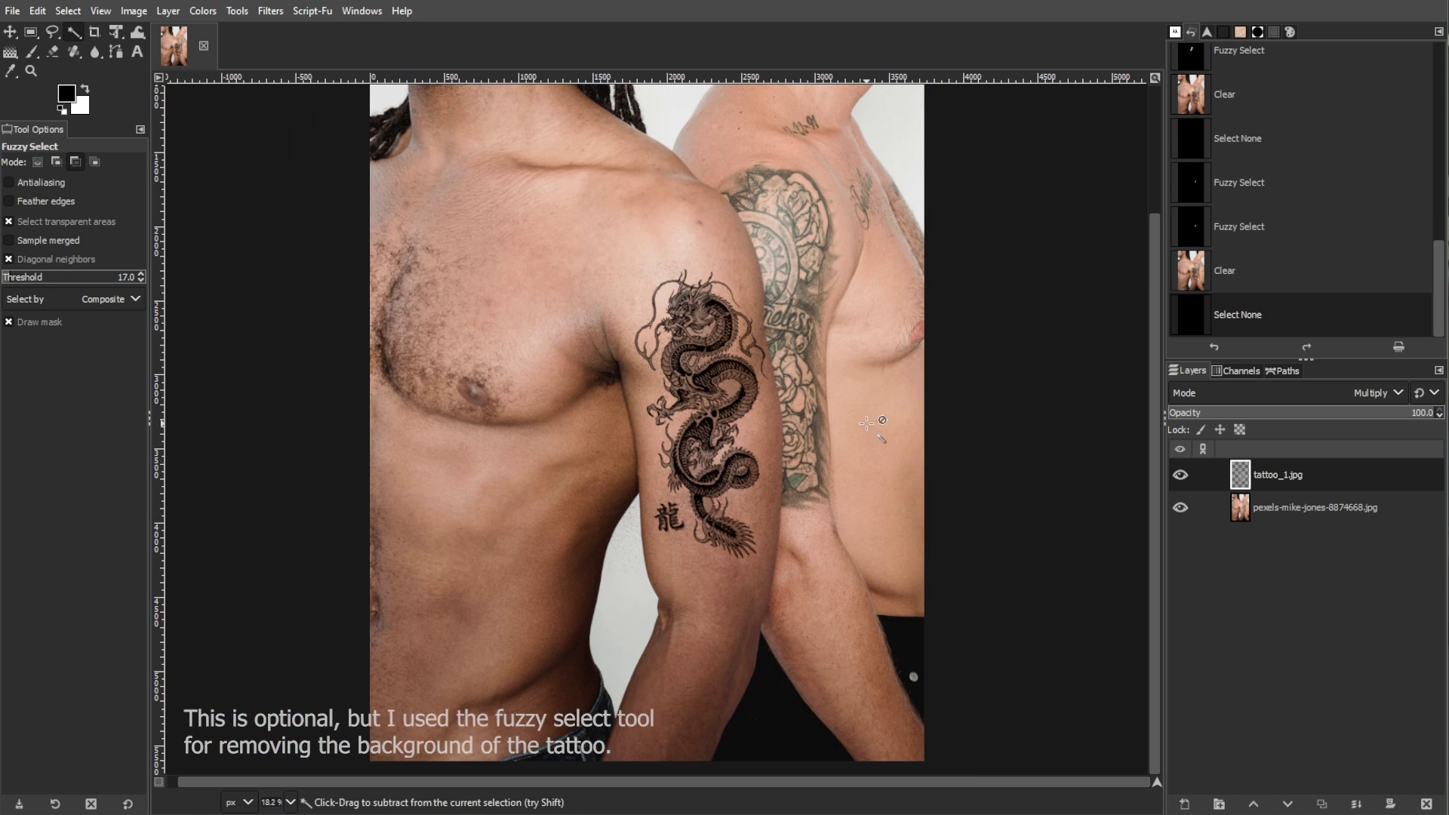
{"action": "key", "text": "m"}
{"action": "key", "text": "minus"}
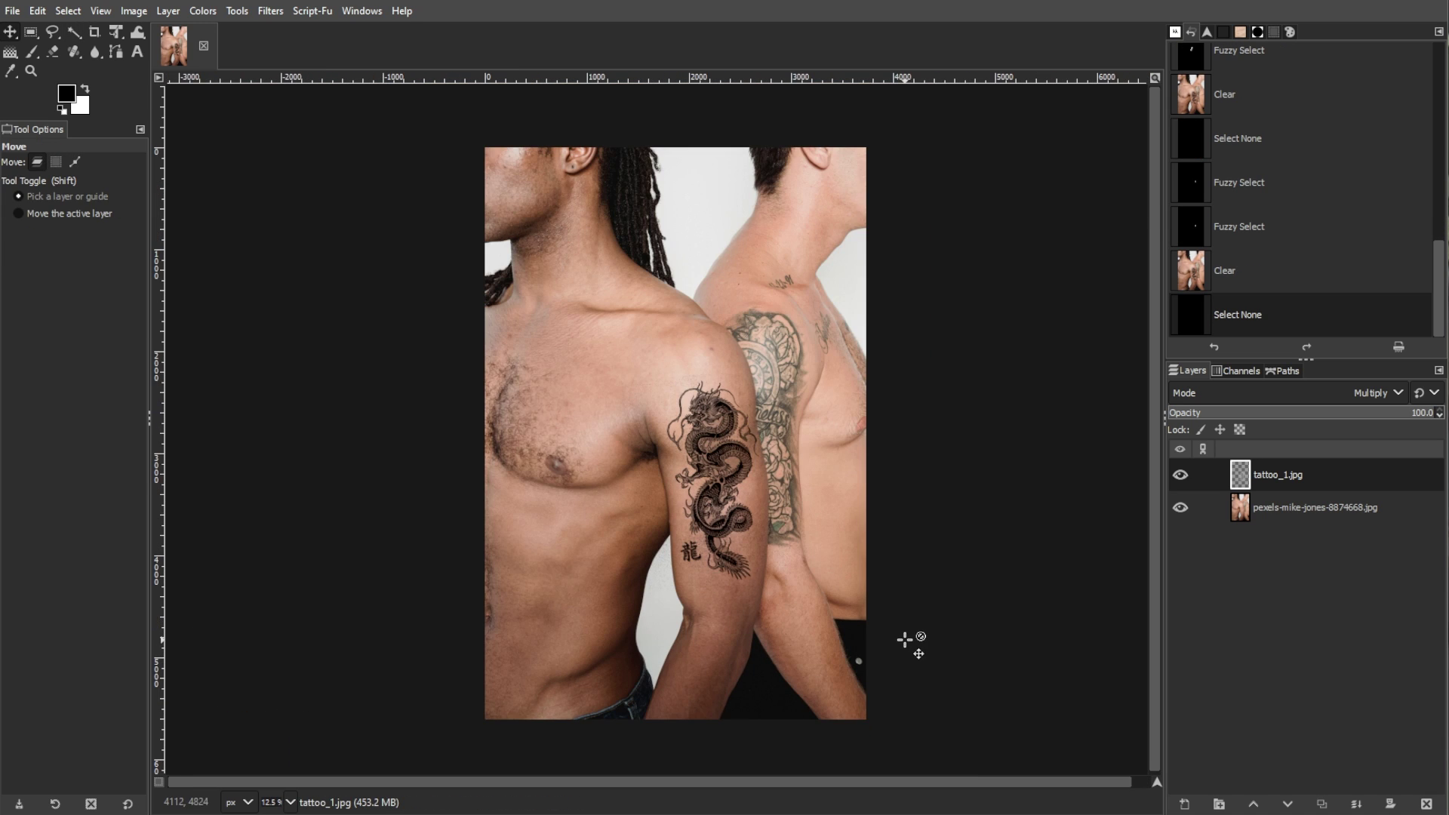
{"action": "left_click_drag", "start_coordinate": [1343, 412], "coordinate": [1421, 415]}
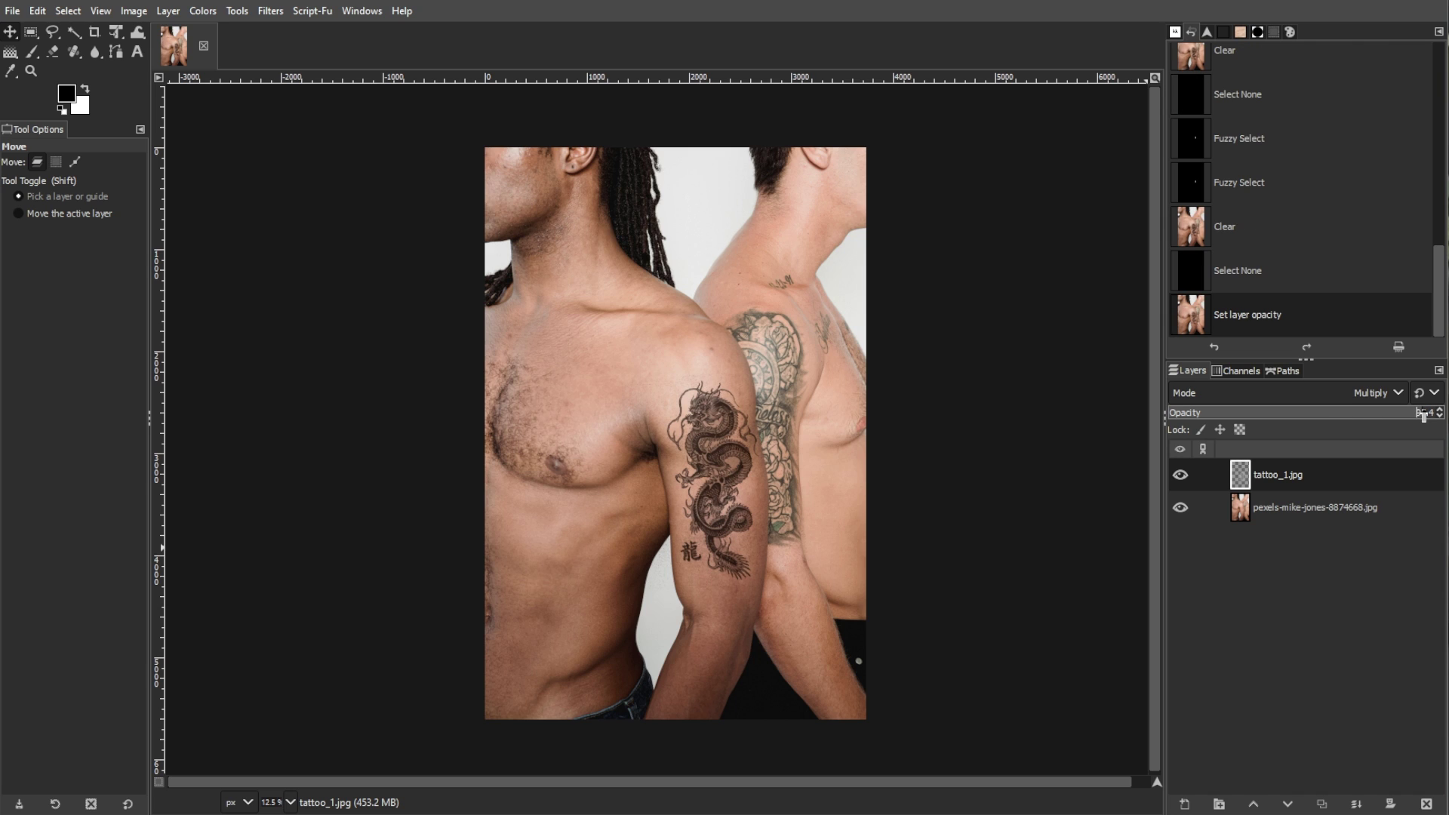
{"action": "left_click_drag", "start_coordinate": [1420, 417], "coordinate": [1414, 418]}
Apply a Gaussian Blur with size 2.24 to the tattoo layer.
{"action": "left_click", "coordinate": [1274, 605]}
{"action": "left_click", "coordinate": [269, 11]}
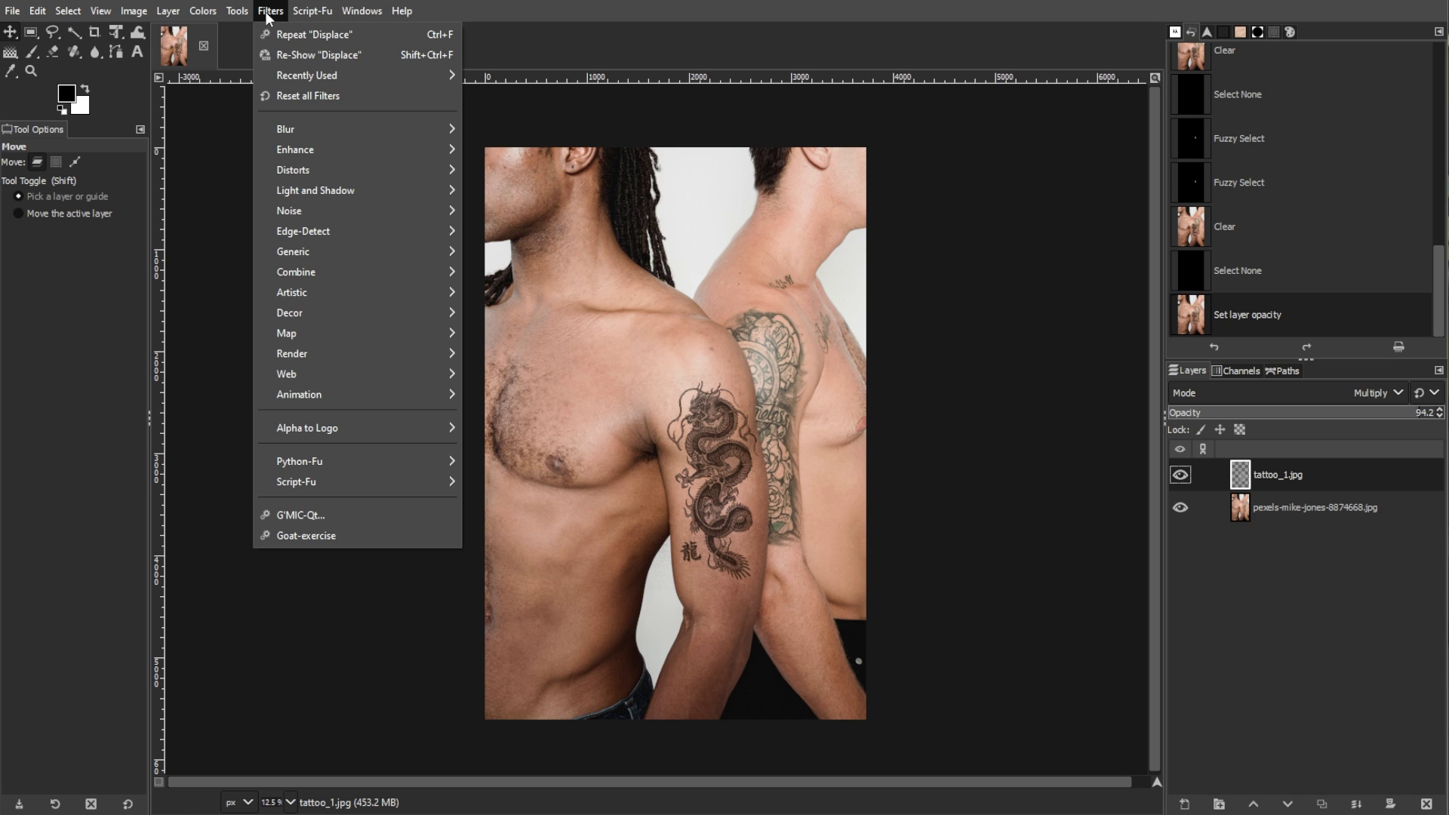
{"action": "mouse_move", "coordinate": [287, 129]}
{"action": "left_click", "coordinate": [482, 151]}
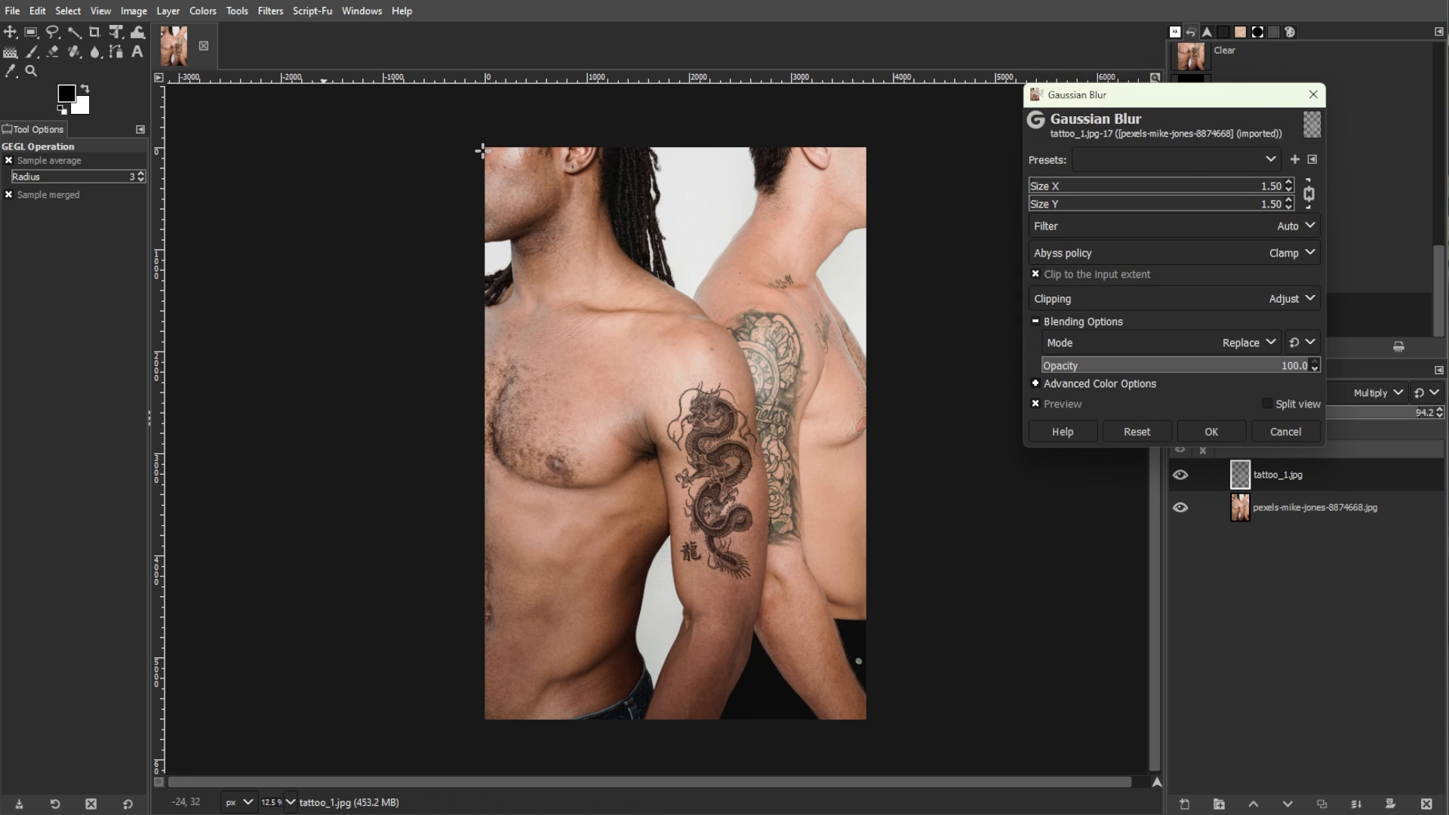
{"action": "left_click", "coordinate": [1033, 188]}
{"action": "left_click", "coordinate": [1032, 190]}
{"action": "left_click_drag", "start_coordinate": [1035, 208], "coordinate": [1040, 210]}
{"action": "left_click", "coordinate": [1205, 430]}
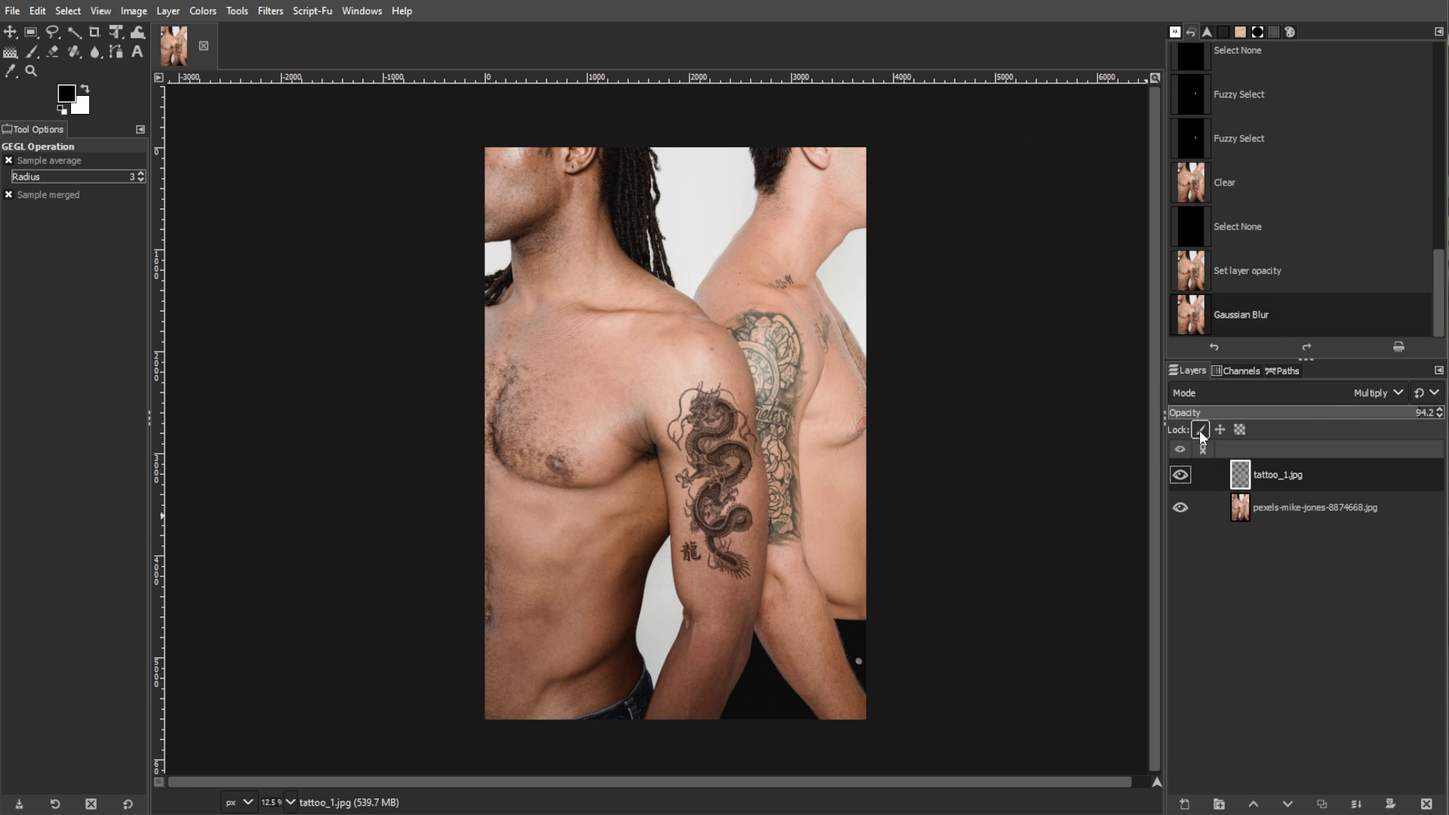
{"action": "scroll", "coordinate": [732, 480], "scroll_direction": "up", "scroll_amount": 4}
{"action": "scroll", "coordinate": [733, 479], "scroll_direction": "down", "scroll_amount": 2}
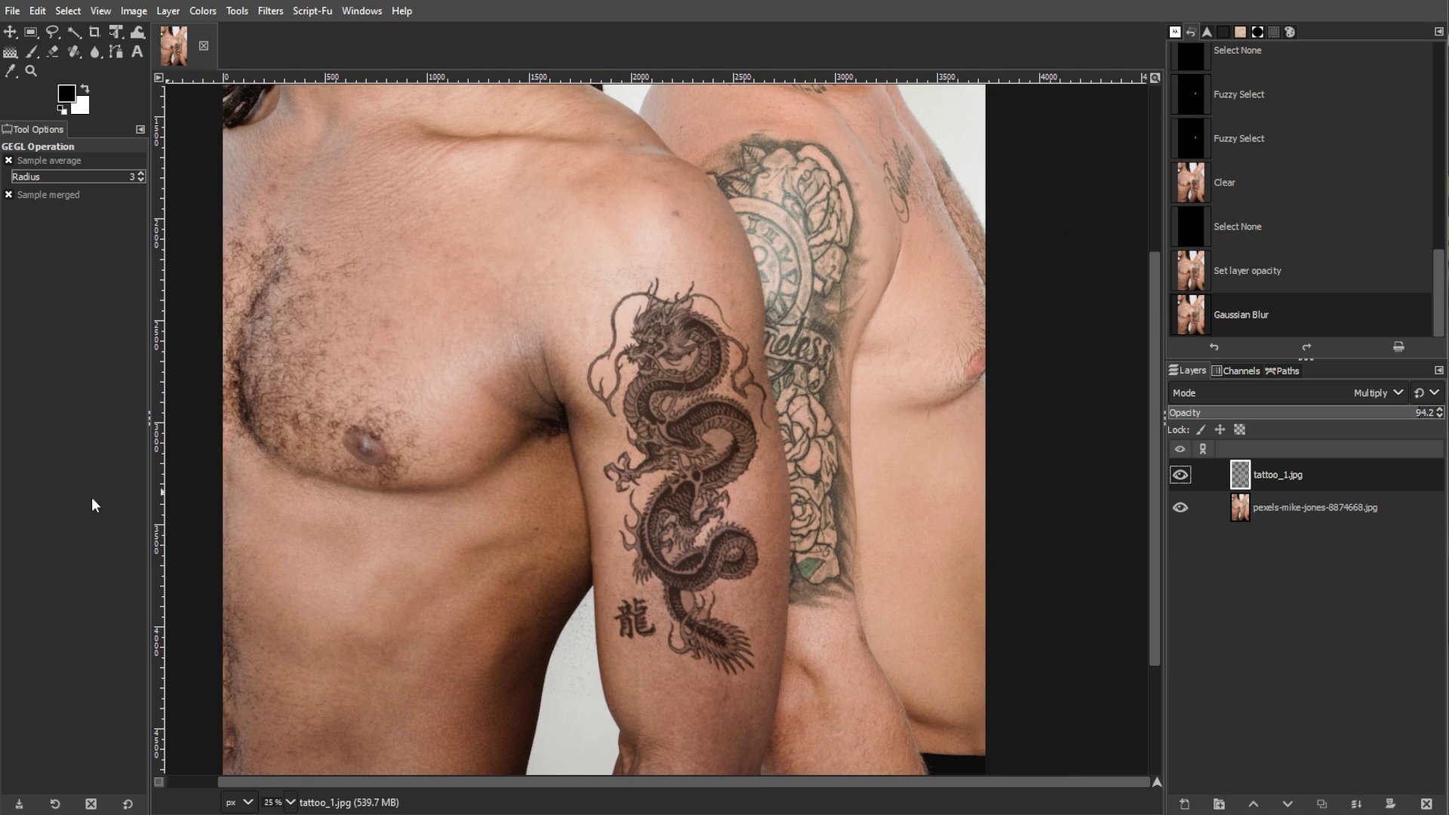
{"action": "scroll", "coordinate": [1153, 438], "scroll_direction": "down", "scroll_amount": 3}
{"action": "scroll", "coordinate": [1152, 438], "scroll_direction": "up", "scroll_amount": 3}
{"action": "scroll", "coordinate": [1153, 437], "scroll_direction": "down", "scroll_amount": 2}
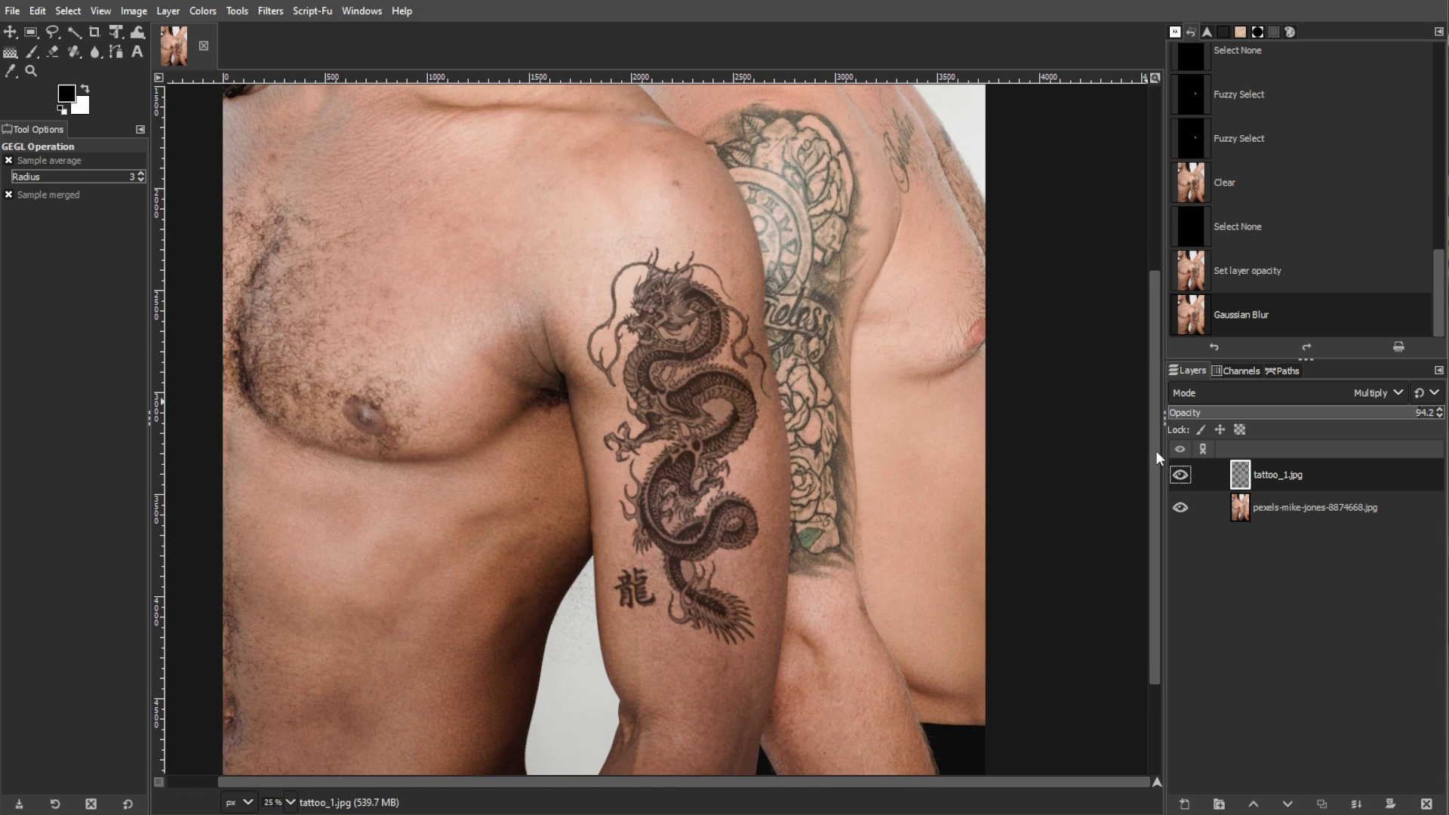
{"action": "scroll", "coordinate": [1138, 456], "scroll_direction": "down", "scroll_amount": 5, "text": "ctrl"}
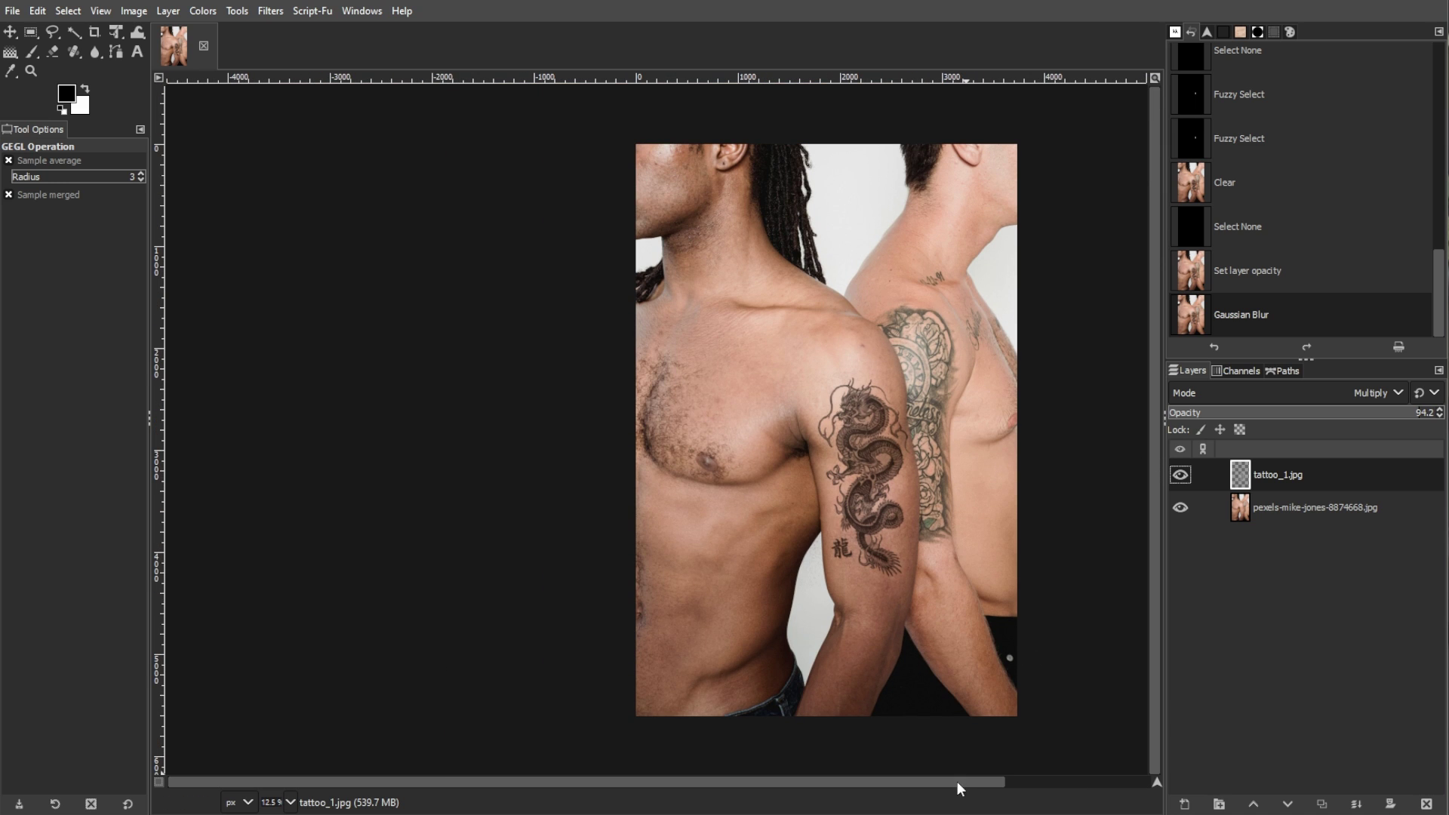
{"action": "left_click_drag", "start_coordinate": [957, 781], "coordinate": [1030, 777]}
Bring up the File menu with Export As… available.
{"action": "left_click", "coordinate": [12, 10]}
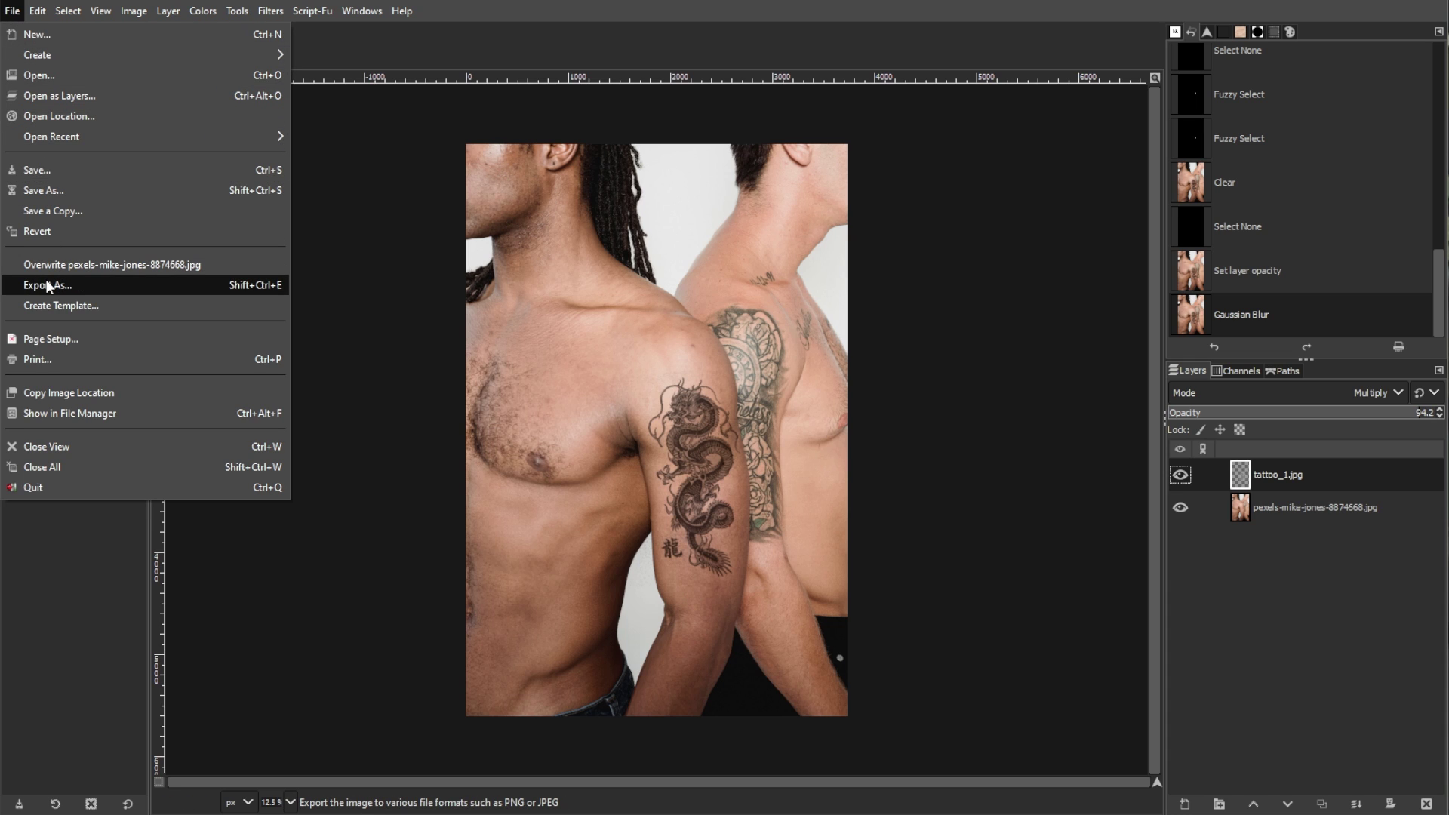